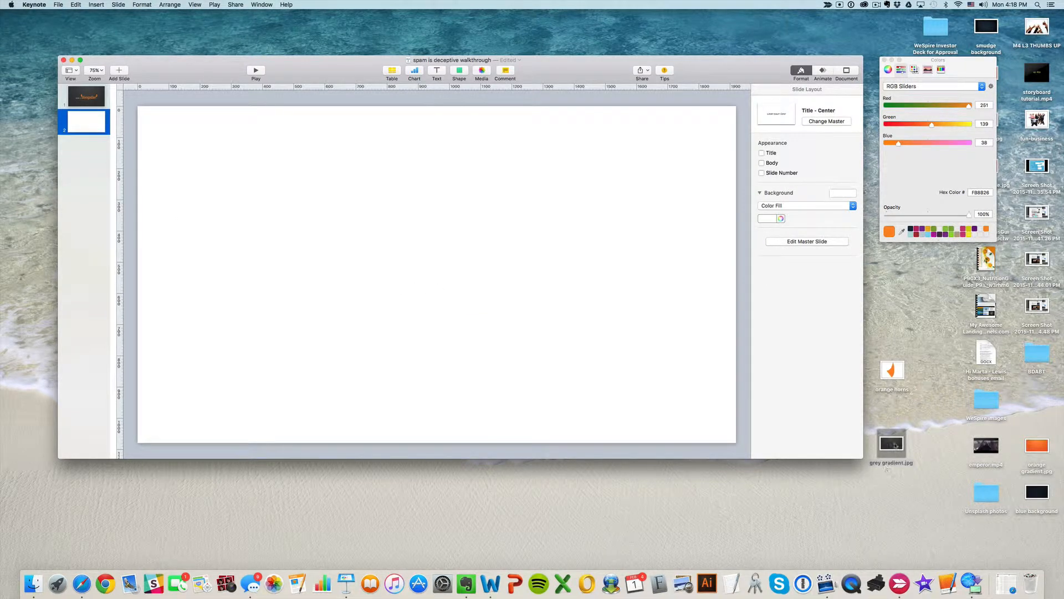
- Place grey gradient.jpg from the desktop on the blank second slide and enlarge it to about 1959 × 1087 pt, covering the slide
{"action": "left_click_drag", "start_coordinate": [896, 447], "coordinate": [241, 165]}
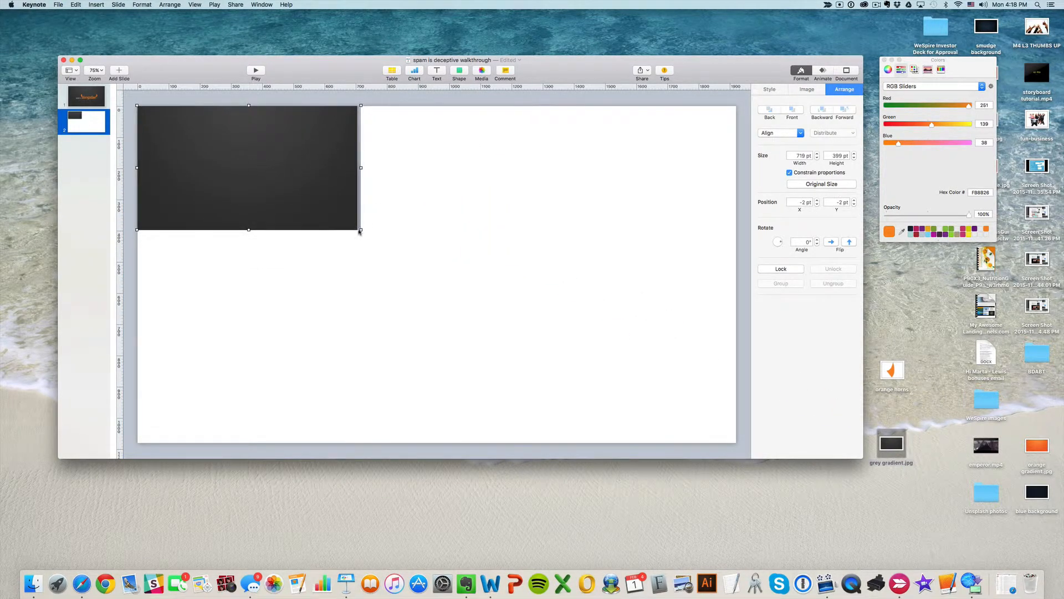
{"action": "left_click_drag", "start_coordinate": [360, 229], "coordinate": [737, 466]}
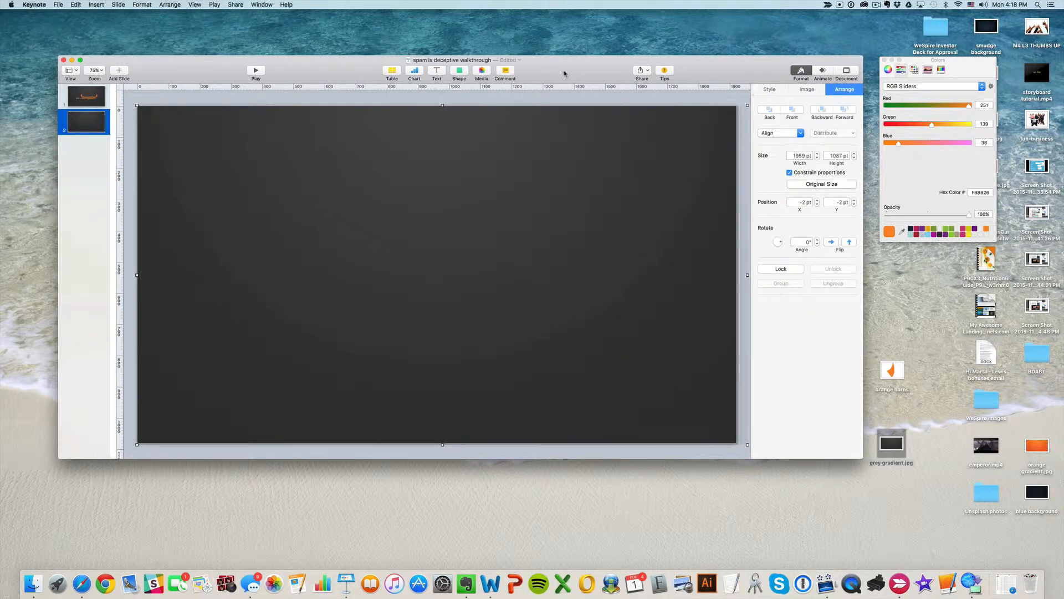
{"action": "left_click_drag", "start_coordinate": [564, 72], "coordinate": [585, 67]}
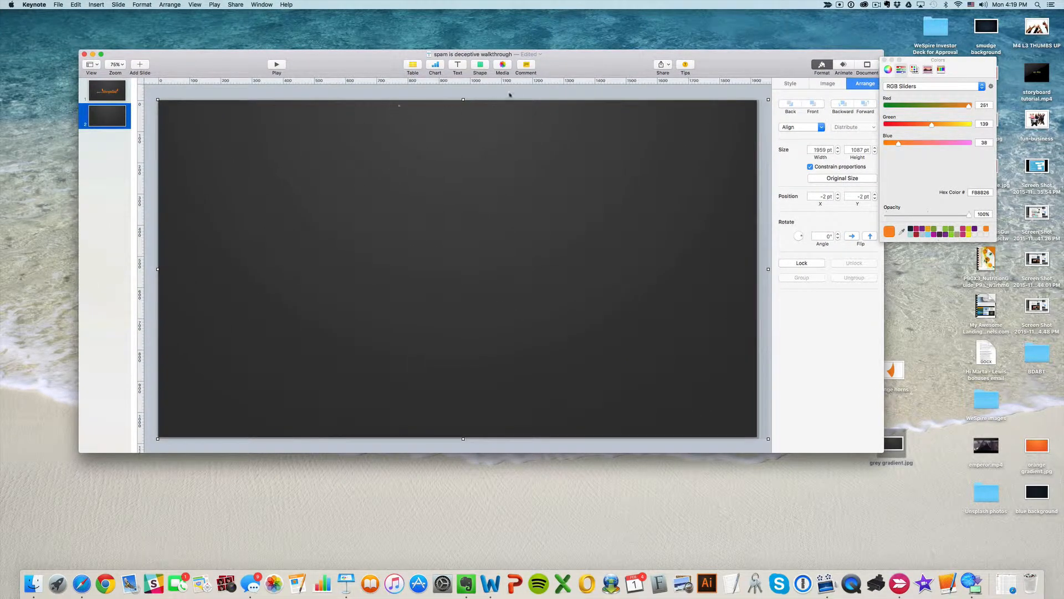
{"action": "left_click", "coordinate": [565, 94]}
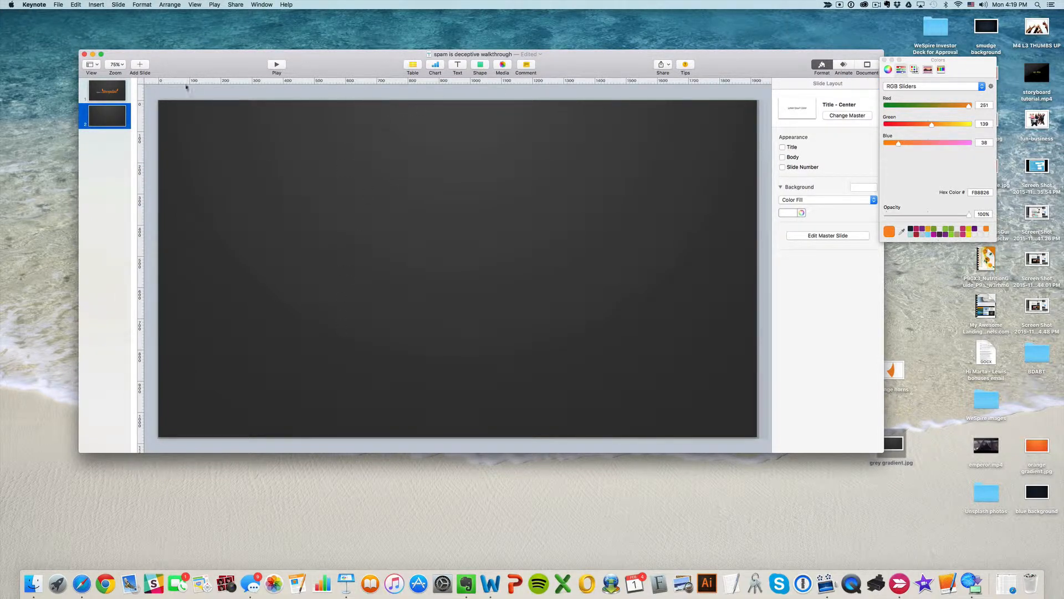
- Add a horizontal guide below the middle of slide 2 and a vertical guide in its left part
{"action": "left_click", "coordinate": [196, 5]}
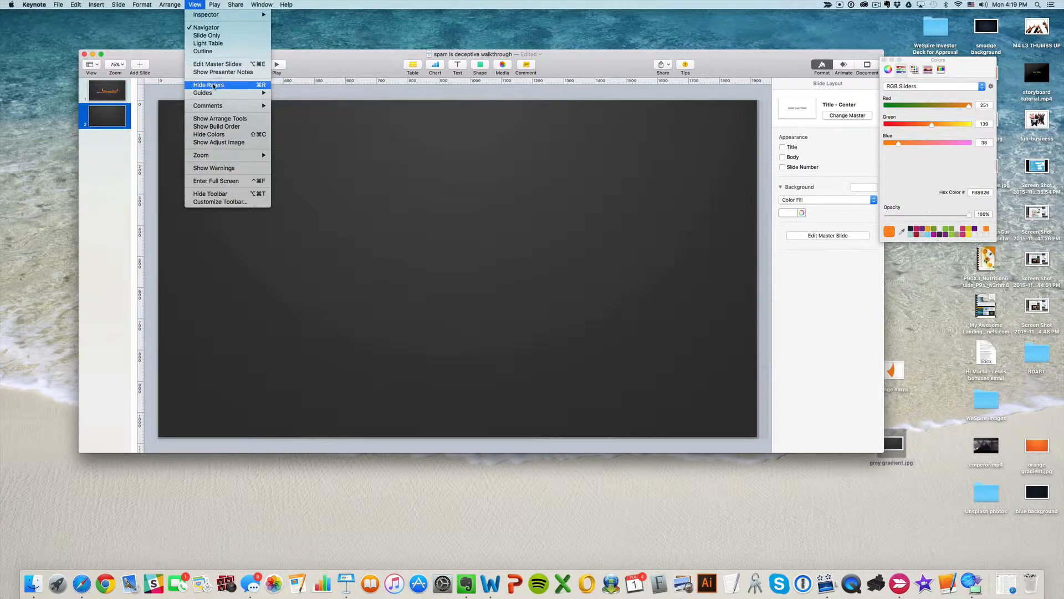
{"action": "left_click", "coordinate": [341, 98]}
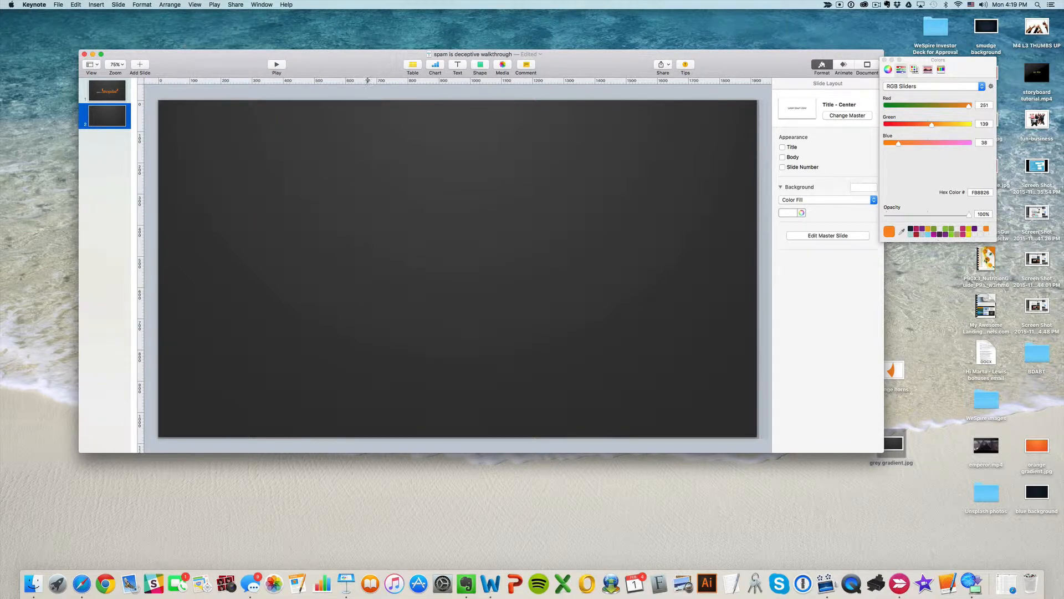
{"action": "left_click_drag", "start_coordinate": [366, 81], "coordinate": [396, 309]}
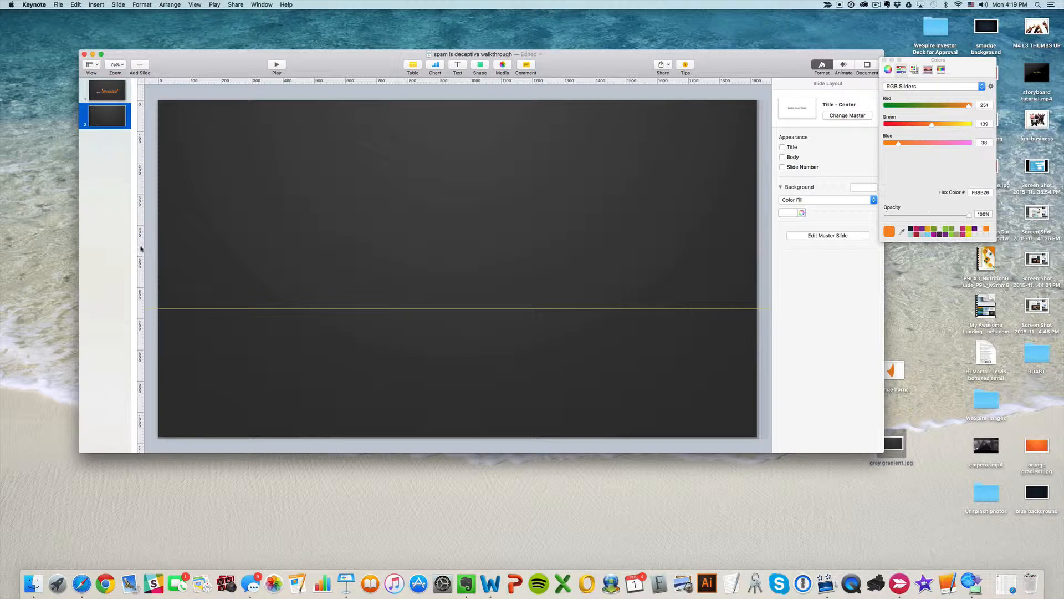
{"action": "left_click_drag", "start_coordinate": [141, 249], "coordinate": [297, 242]}
- On slide 1, add a vertical guide at the left edge of "spam is" and a horizontal guide along its baseline, at about 660 pt
{"action": "left_click", "coordinate": [116, 93]}
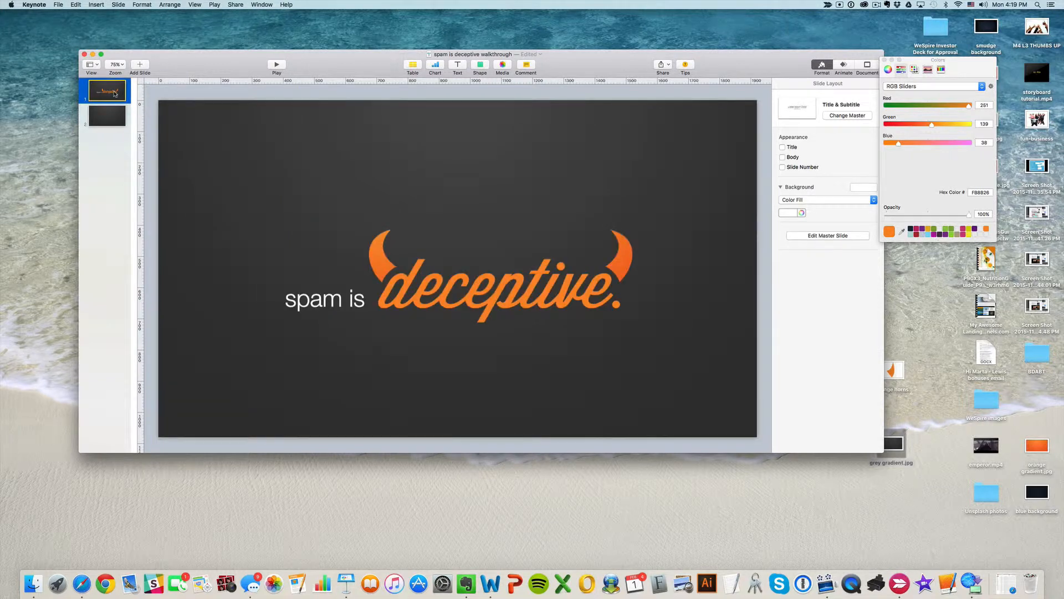
{"action": "left_click", "coordinate": [200, 201]}
{"action": "left_click_drag", "start_coordinate": [138, 233], "coordinate": [283, 252]}
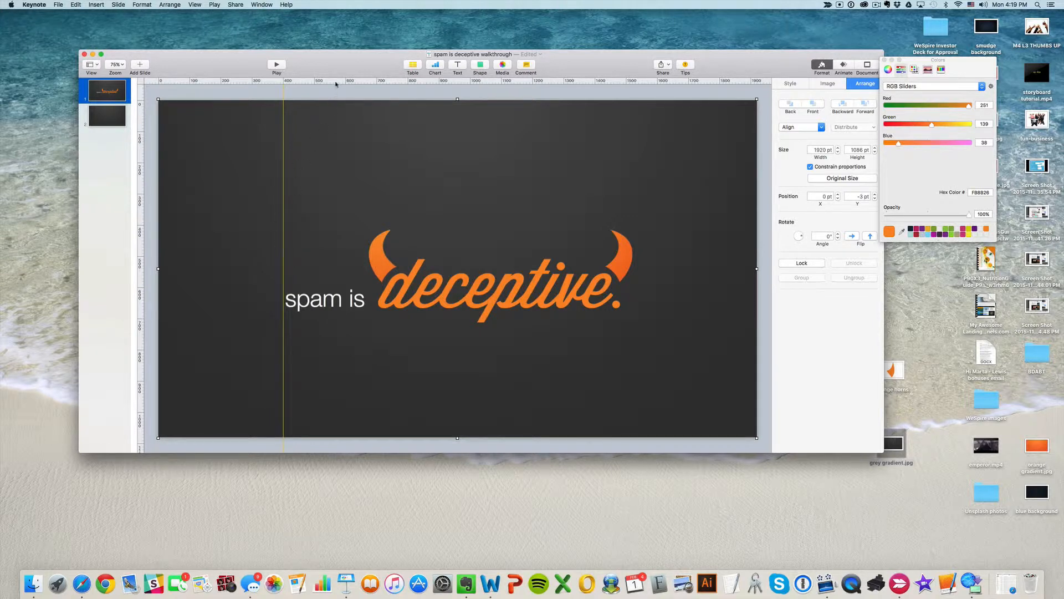
{"action": "left_click_drag", "start_coordinate": [333, 81], "coordinate": [345, 306]}
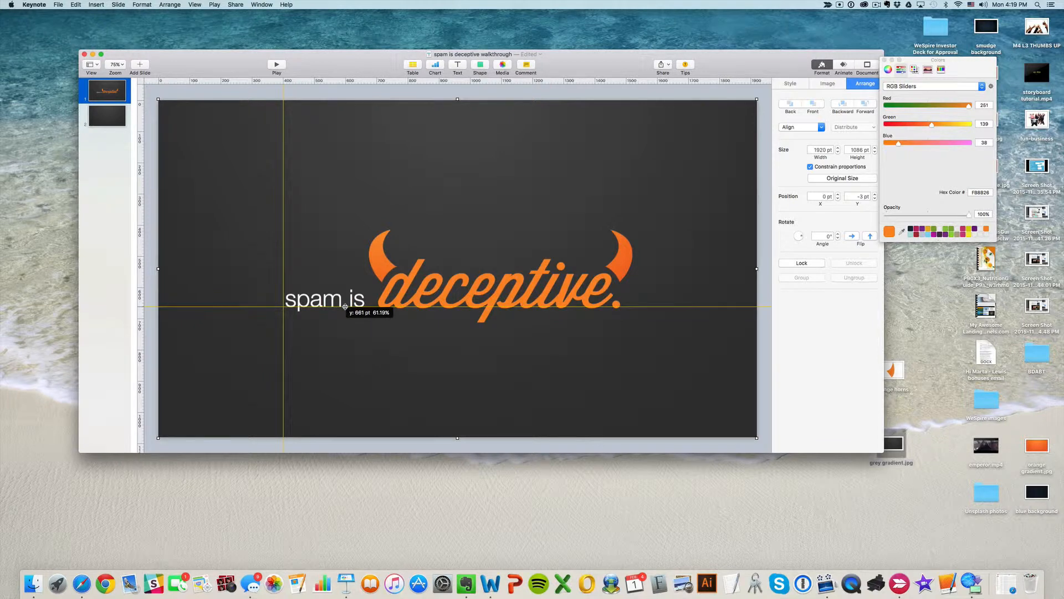
{"action": "left_click_drag", "start_coordinate": [345, 307], "coordinate": [345, 306]}
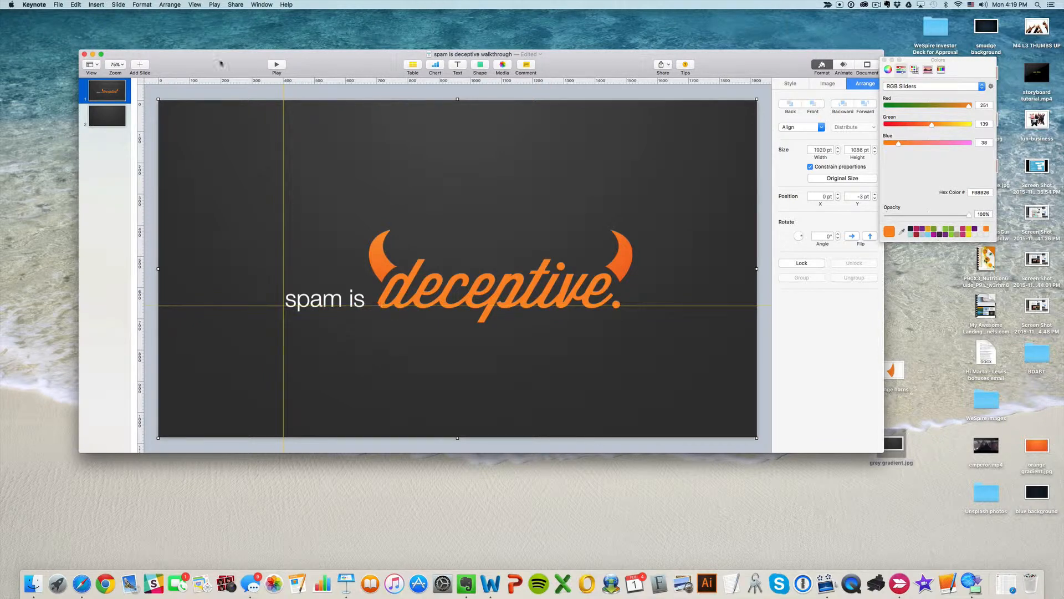
- Adjust the guides on slide 2 to match the guide positions on slide 1
{"action": "left_click", "coordinate": [122, 110]}
{"action": "left_click_drag", "start_coordinate": [296, 118], "coordinate": [283, 118]}
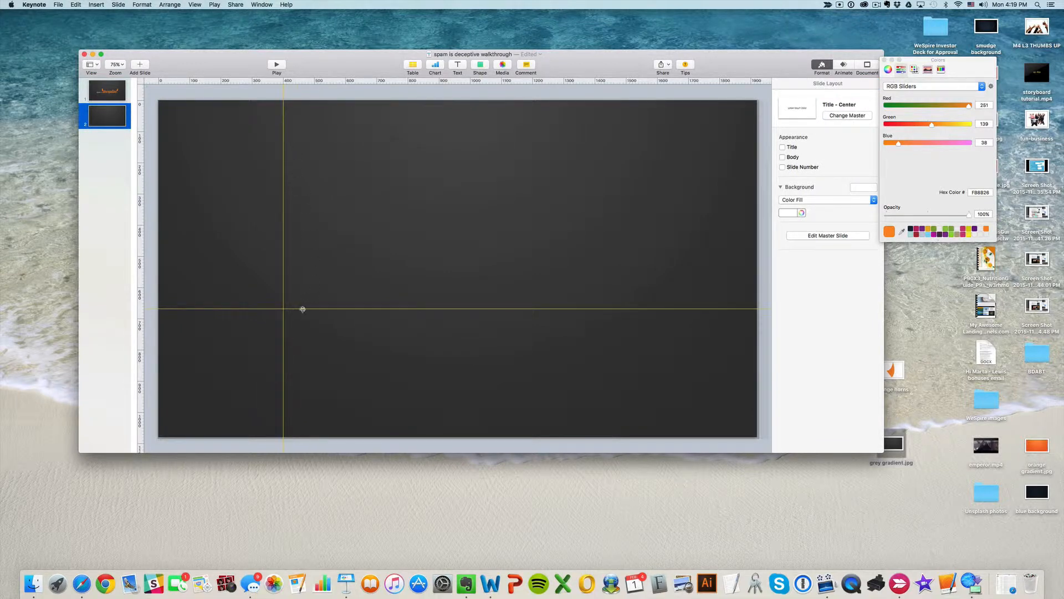
{"action": "left_click_drag", "start_coordinate": [302, 309], "coordinate": [304, 310]}
- Add a text box reading "spam is" to slide 2 and colour its text white
{"action": "left_click", "coordinate": [457, 65]}
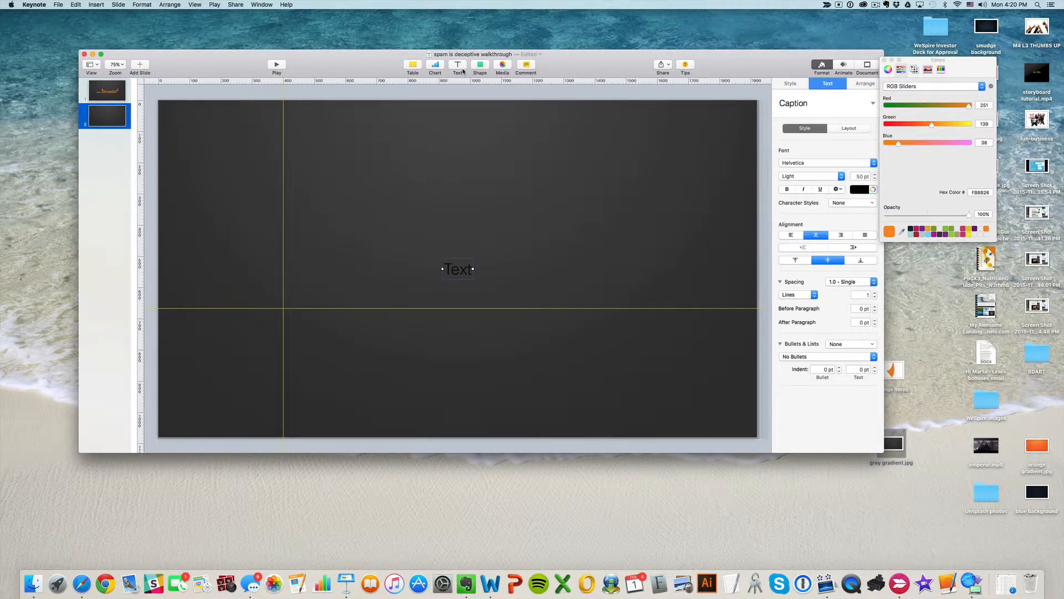
{"action": "double_click", "coordinate": [466, 273]}
{"action": "type", "text": "spam is"}
{"action": "key", "text": "super+a"}
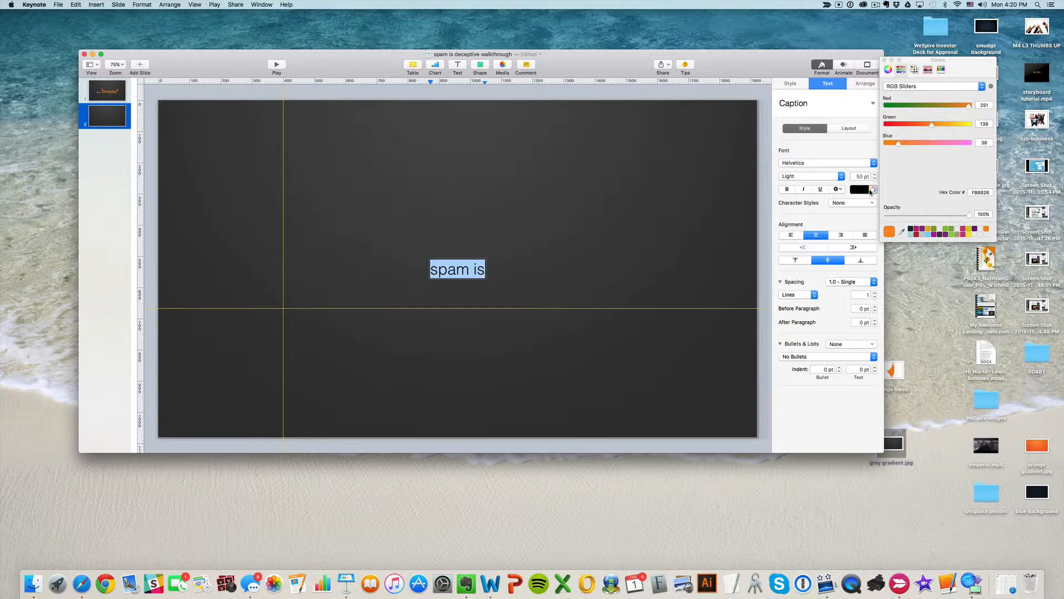
{"action": "left_click", "coordinate": [867, 192]}
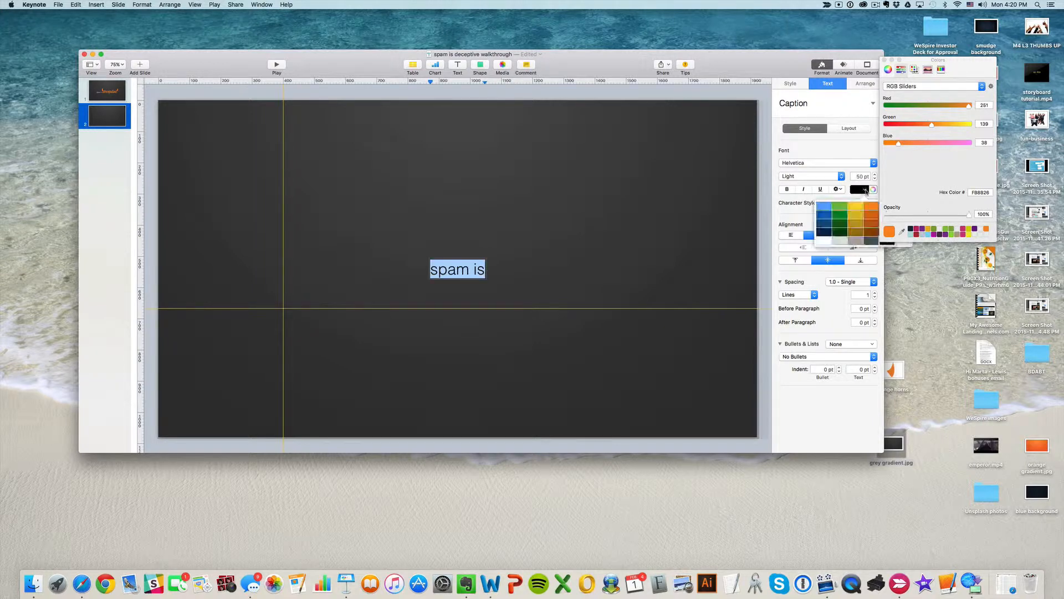
{"action": "left_click", "coordinate": [825, 244]}
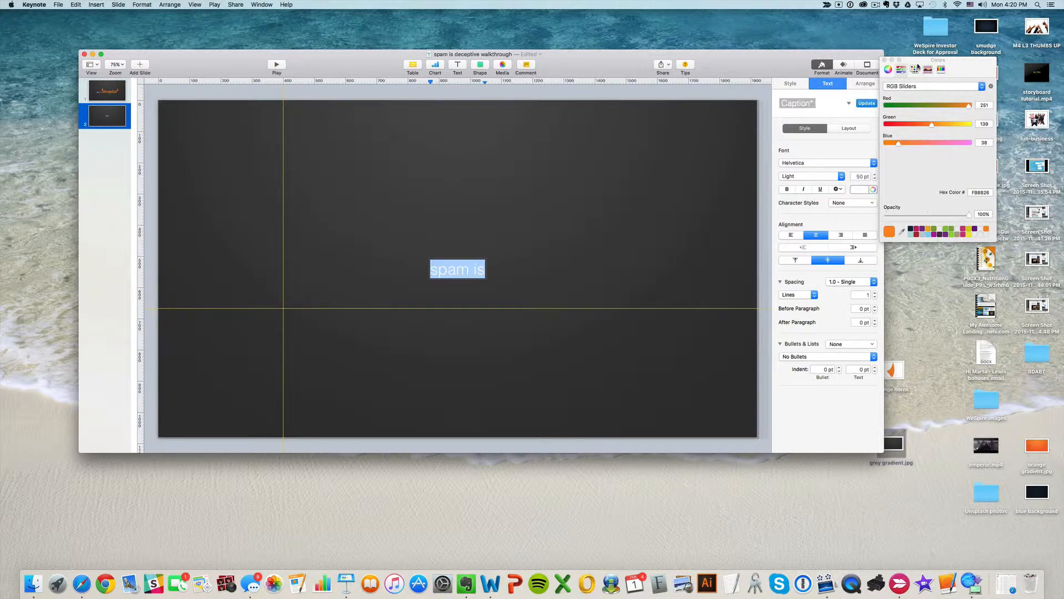
- Move the "spam is" text to the intersection of the guides, at about X 411 pt, Y 597 pt
{"action": "left_click_drag", "start_coordinate": [918, 67], "coordinate": [931, 65]}
{"action": "key", "text": "Escape"}
{"action": "left_click_drag", "start_coordinate": [467, 271], "coordinate": [327, 299]}
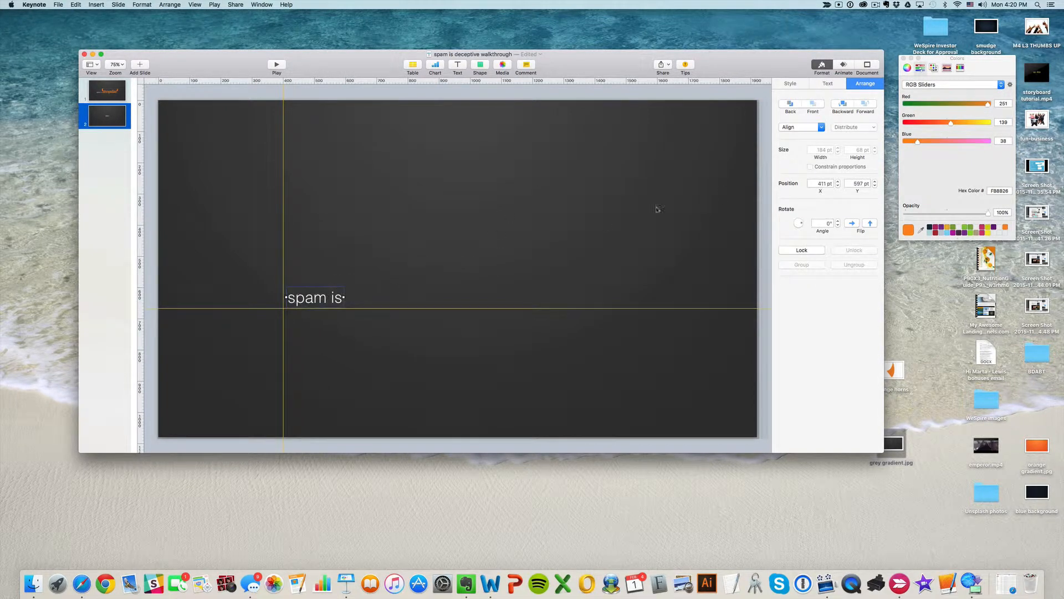
- Set the font size of the "spam is" text to 75 pt
{"action": "left_click", "coordinate": [829, 85]}
{"action": "double_click", "coordinate": [860, 177]}
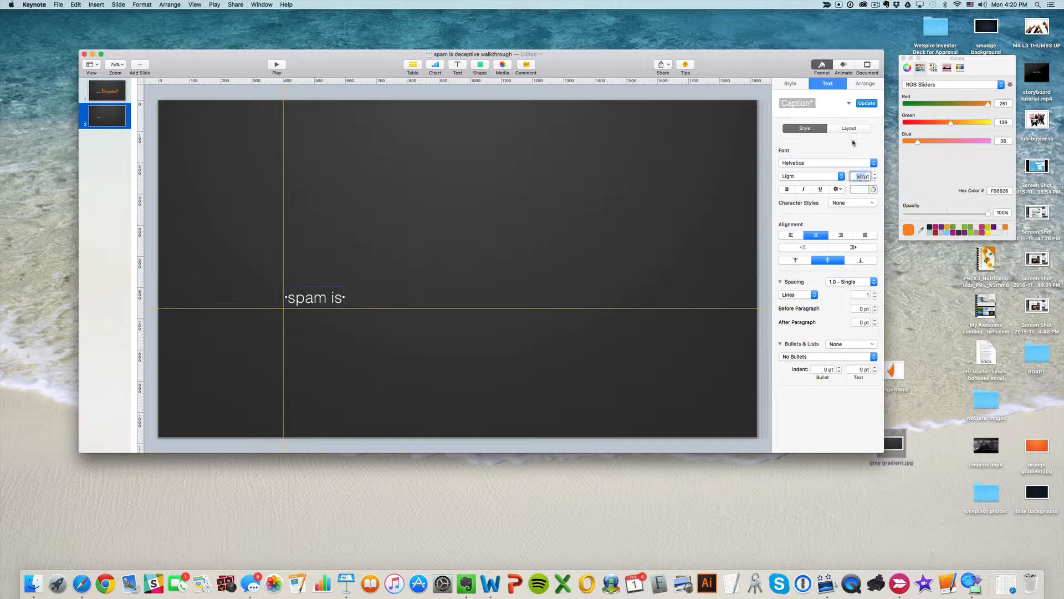
{"action": "type", "text": "75"}
{"action": "key", "text": "Return"}
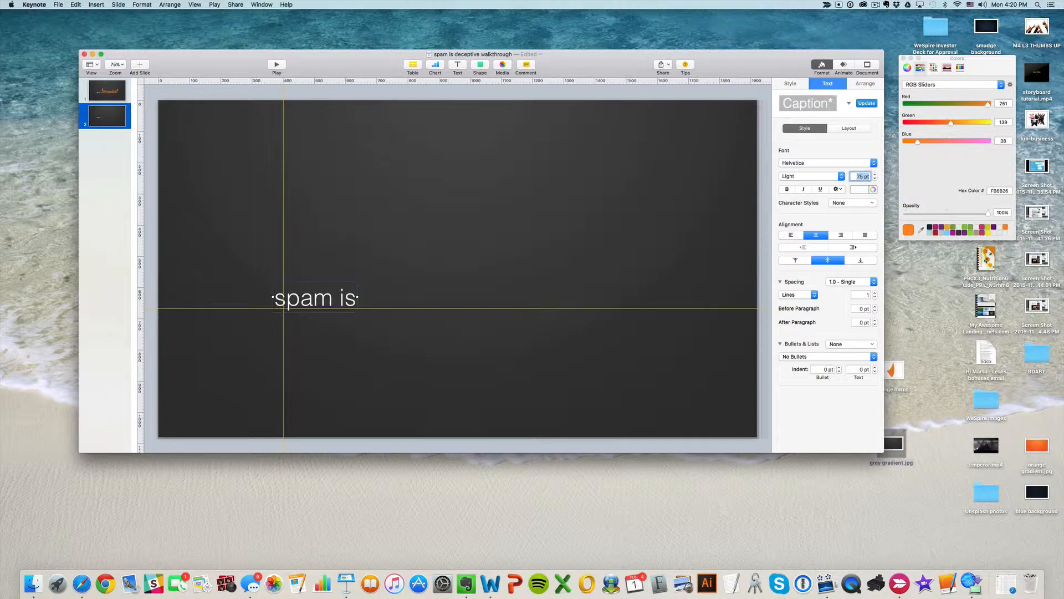
- Realign the enlarged "spam is" text so its left edge and baseline sit on the guides
{"action": "left_click", "coordinate": [374, 101]}
{"action": "mouse_move", "coordinate": [327, 298]}
{"action": "left_mouse_down"}
{"action": "mouse_move", "coordinate": [343, 300]}
{"action": "mouse_move", "coordinate": [333, 300]}
{"action": "left_mouse_up"}
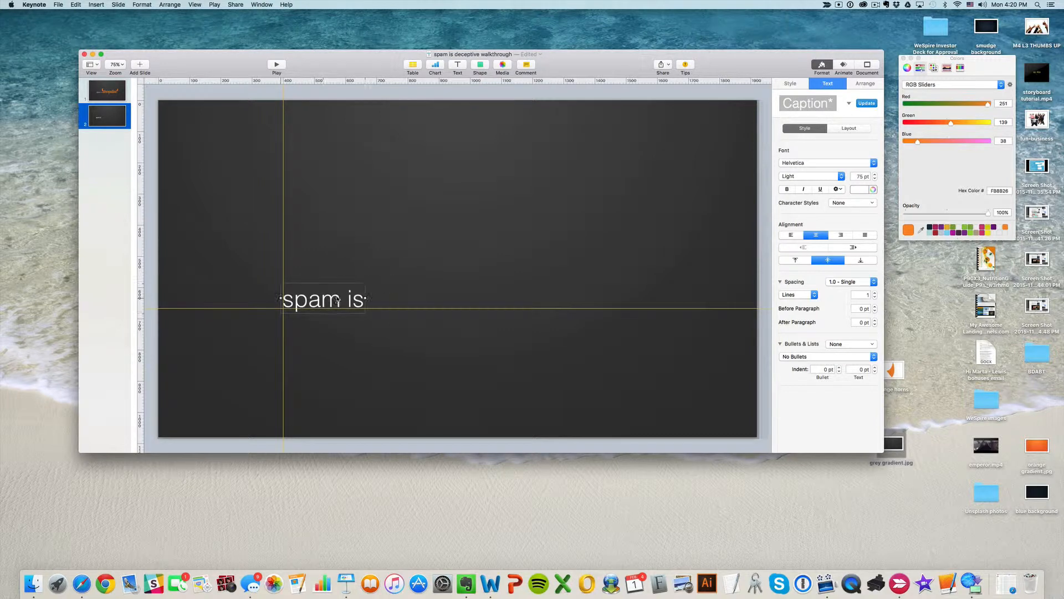
{"action": "key", "text": "Right"}
{"action": "key", "text": "Right"}
{"action": "key", "text": "Down"}
{"action": "key", "text": "Down"}
{"action": "key", "text": "Down"}
{"action": "key", "text": "Down"}
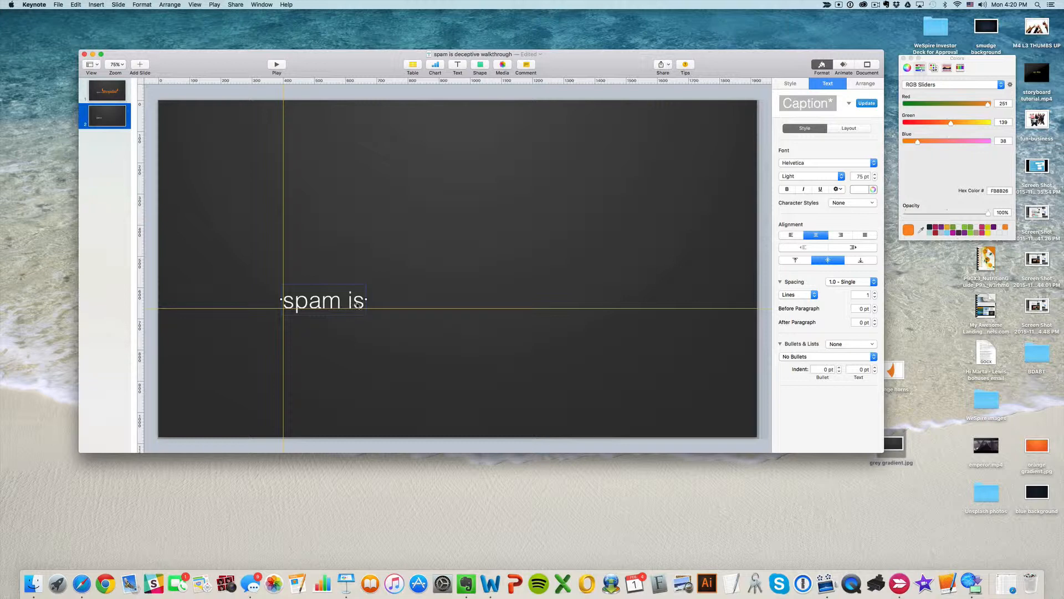
- Duplicate the "spam is" text box directly to its right and change the copy's text to "deceptive"
{"action": "left_click_drag", "start_coordinate": [358, 304], "coordinate": [426, 304]}
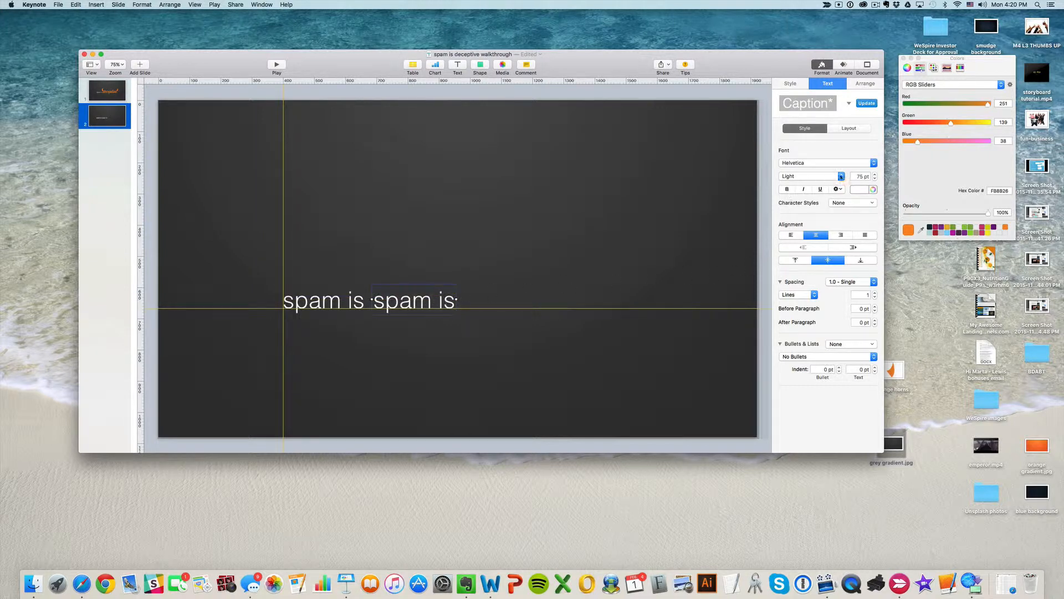
{"action": "double_click", "coordinate": [429, 299]}
{"action": "key", "text": "super+a"}
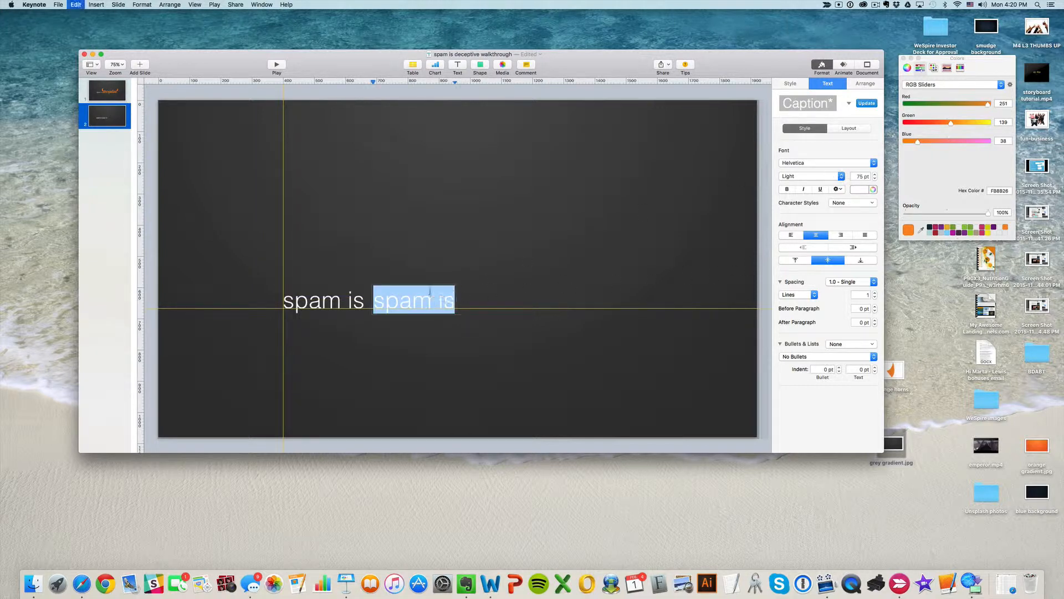
{"action": "type", "text": "deceptibve"}
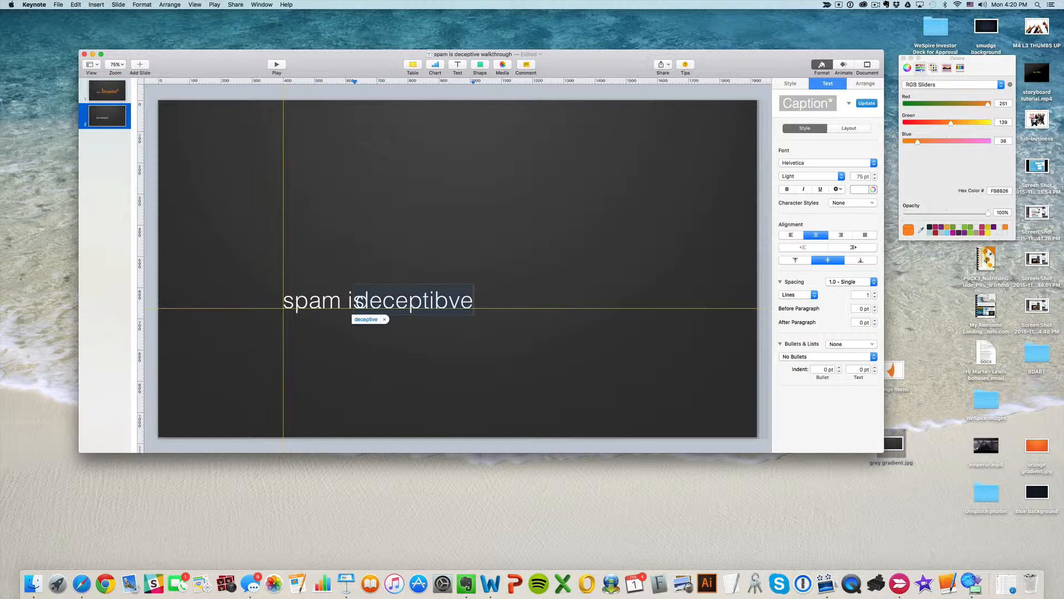
{"action": "key", "text": "BackSpace"}
{"action": "key", "text": "BackSpace"}
{"action": "key", "text": "BackSpace"}
{"action": "type", "text": "ve"}
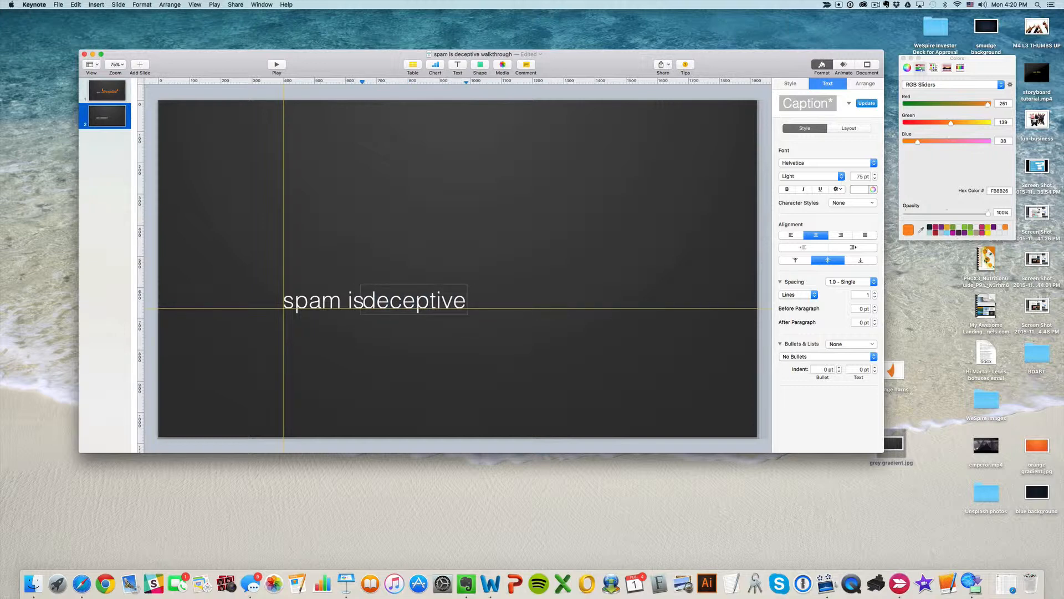
- Set the "deceptive" text to 222 pt and move it to the right of "spam is" on the same baseline
{"action": "key", "text": "super+a"}
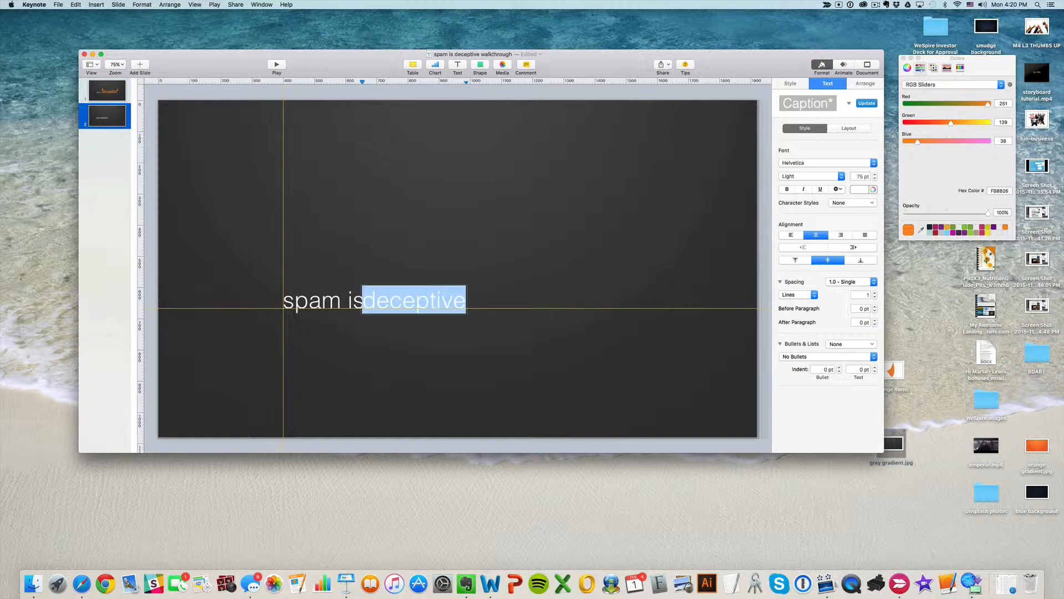
{"action": "double_click", "coordinate": [863, 176]}
{"action": "type", "text": "72"}
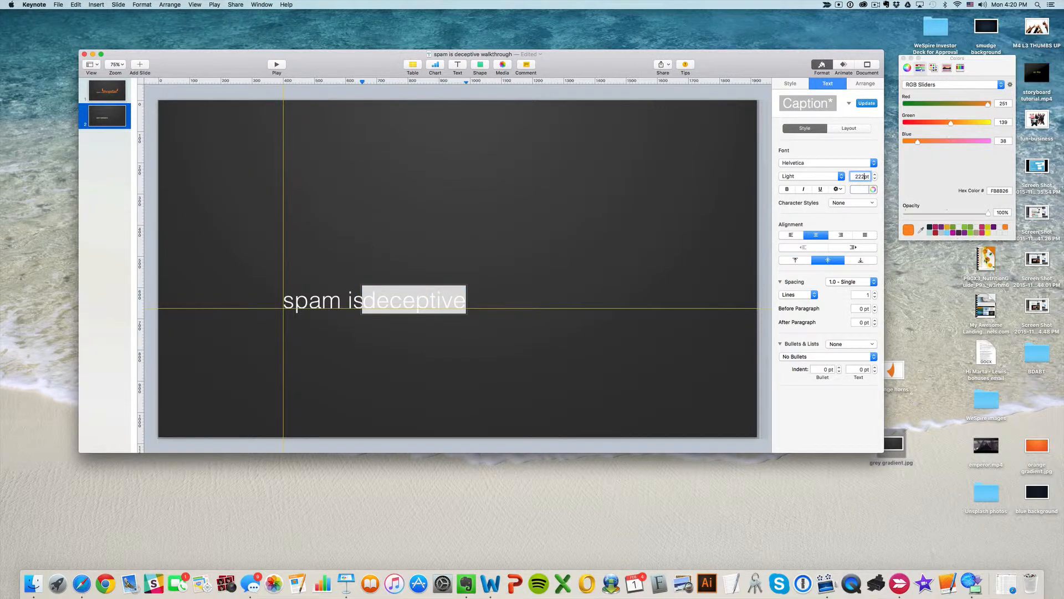
{"action": "key", "text": "Return"}
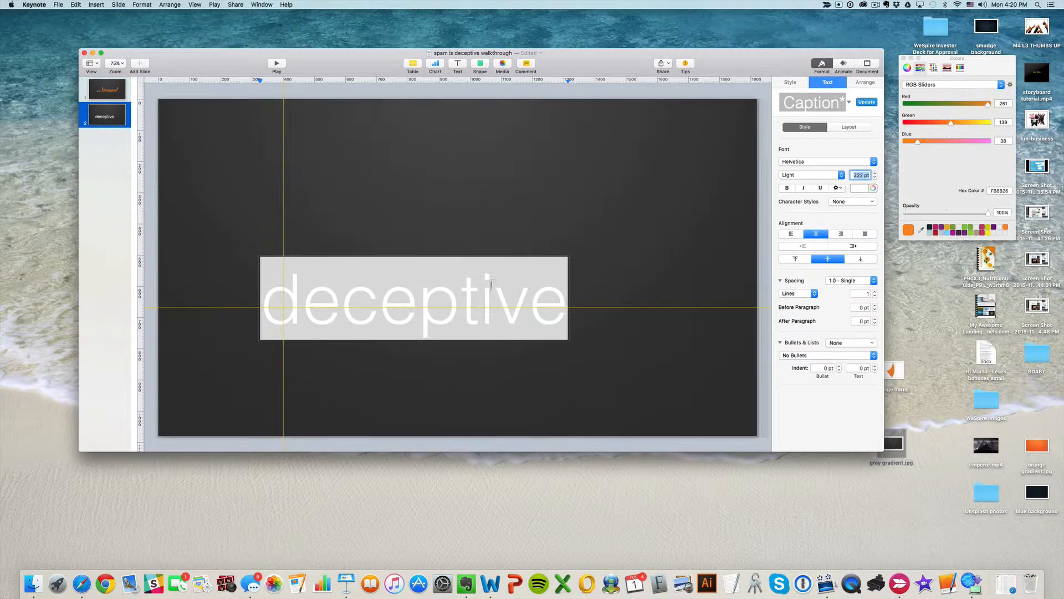
{"action": "left_click", "coordinate": [556, 123]}
{"action": "left_click_drag", "start_coordinate": [485, 286], "coordinate": [598, 272]}
- Change the font of "deceptive" to Wisdom Script AI and move the word close beside "spam is" on the baseline guide
{"action": "left_click", "coordinate": [822, 161]}
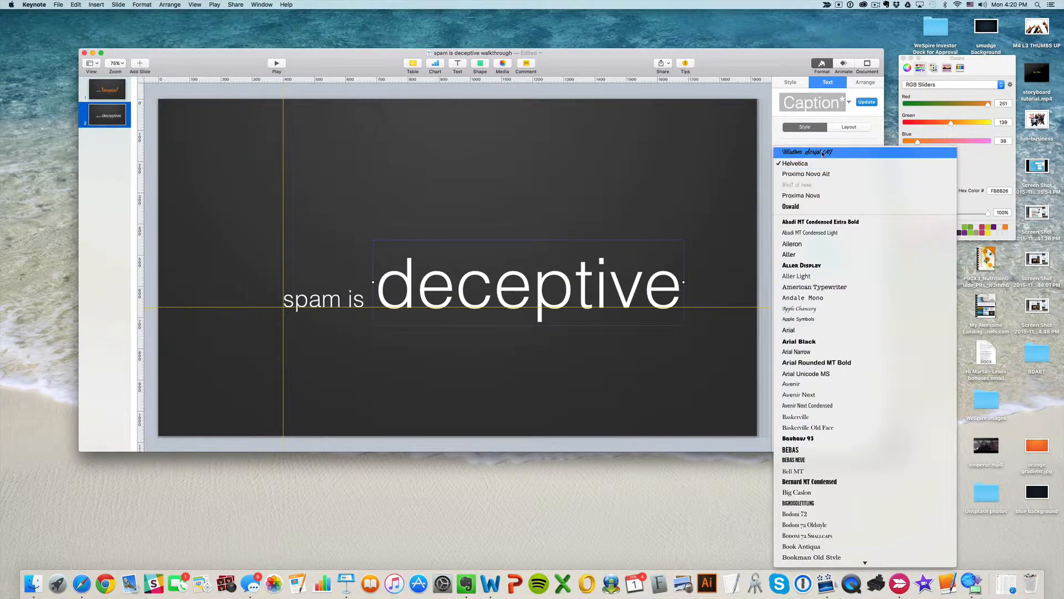
{"action": "left_click", "coordinate": [814, 155]}
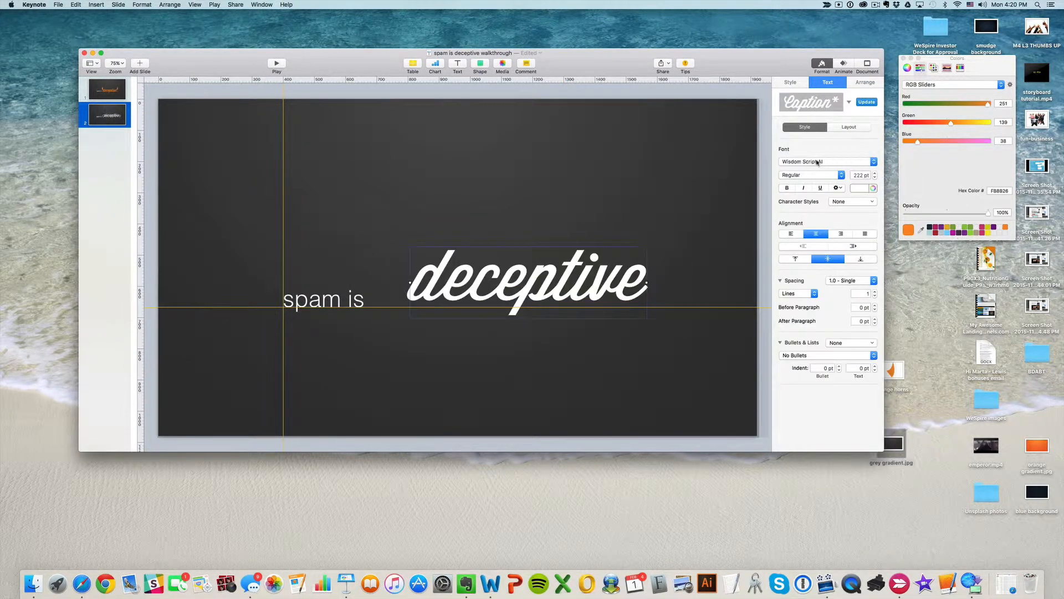
{"action": "left_click", "coordinate": [626, 90]}
{"action": "left_click_drag", "start_coordinate": [548, 277], "coordinate": [515, 285]}
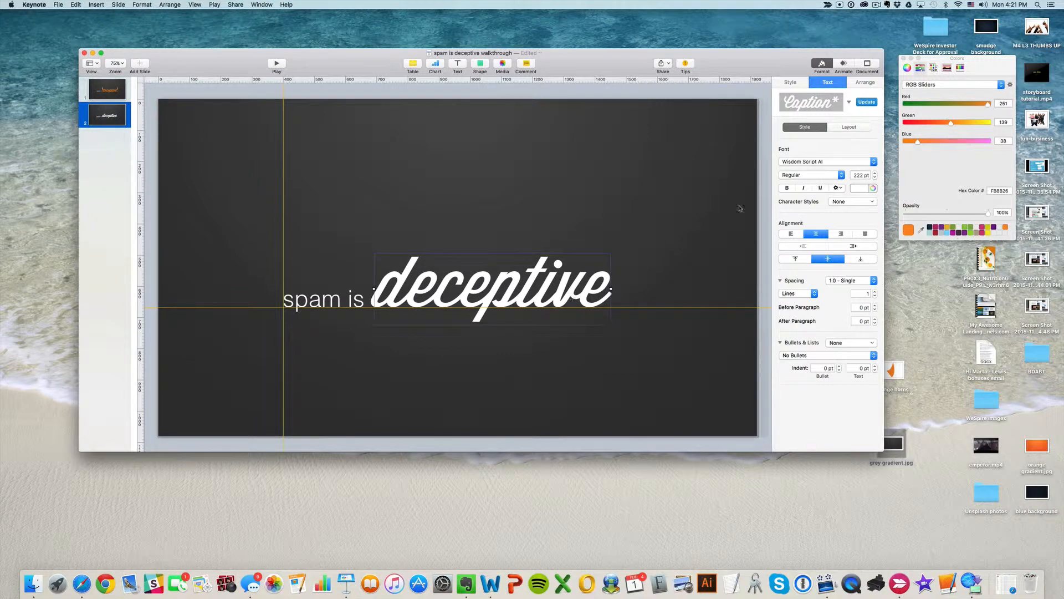
- Colour the word "deceptive" with the saved orange swatch FB8B26 and open the list of colour slider models
{"action": "left_click", "coordinate": [873, 189]}
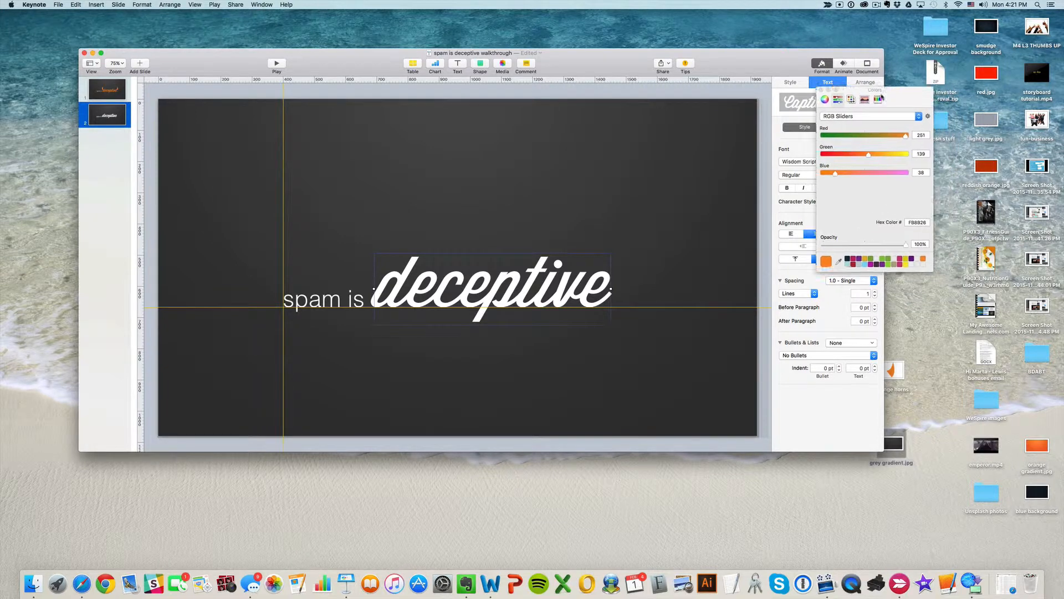
{"action": "left_click", "coordinate": [874, 188]}
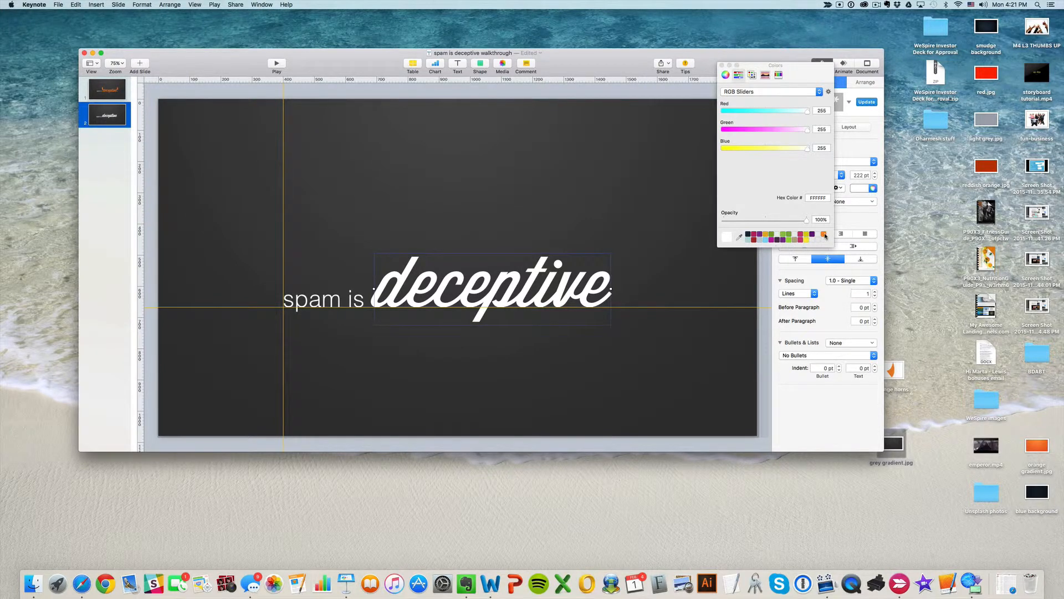
{"action": "left_click", "coordinate": [824, 235]}
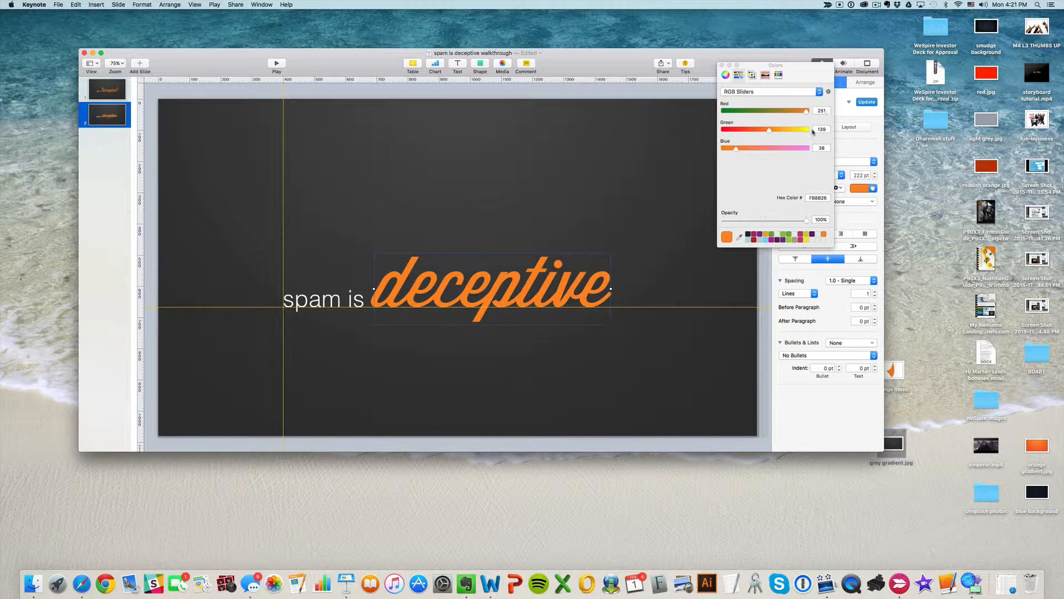
{"action": "left_click", "coordinate": [758, 92]}
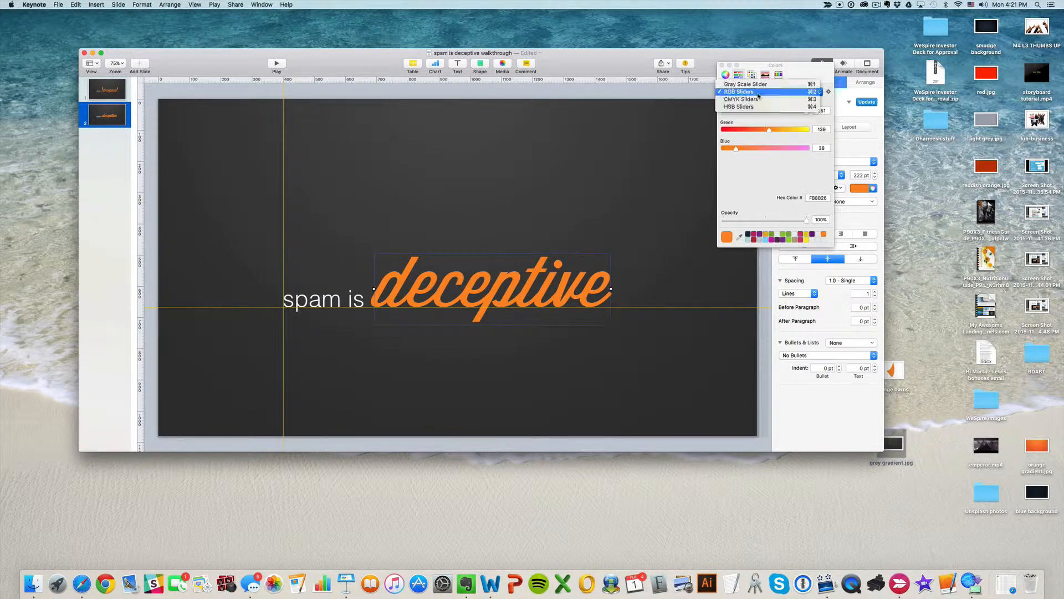
- Keep RGB Sliders as the colour model and add a period to the end of "deceptive"
{"action": "left_click", "coordinate": [752, 91]}
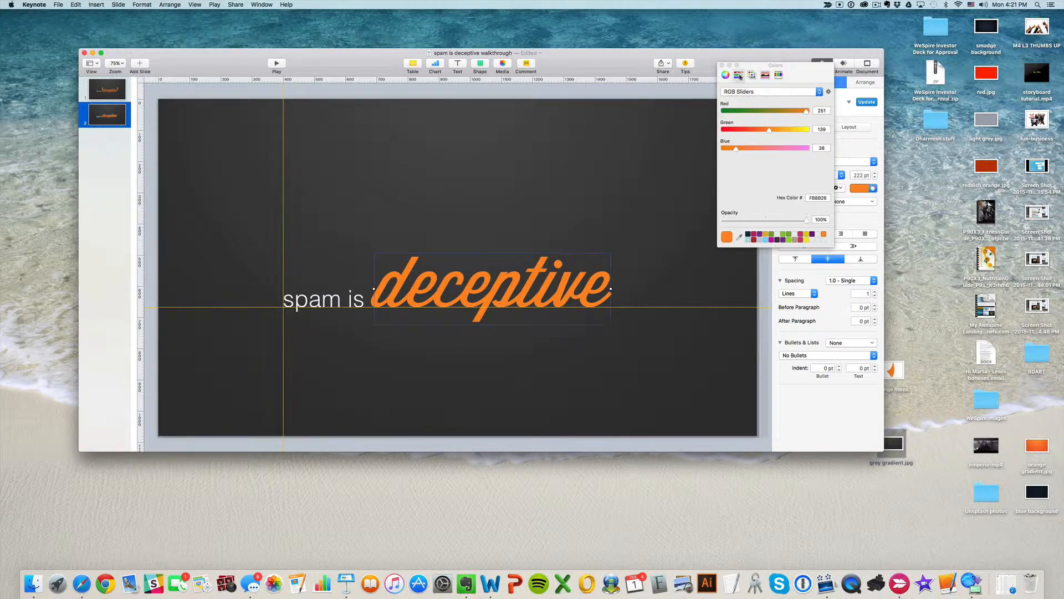
{"action": "left_click", "coordinate": [757, 95]}
{"action": "left_click", "coordinate": [838, 122]}
{"action": "left_click_drag", "start_coordinate": [686, 57], "coordinate": [688, 56]}
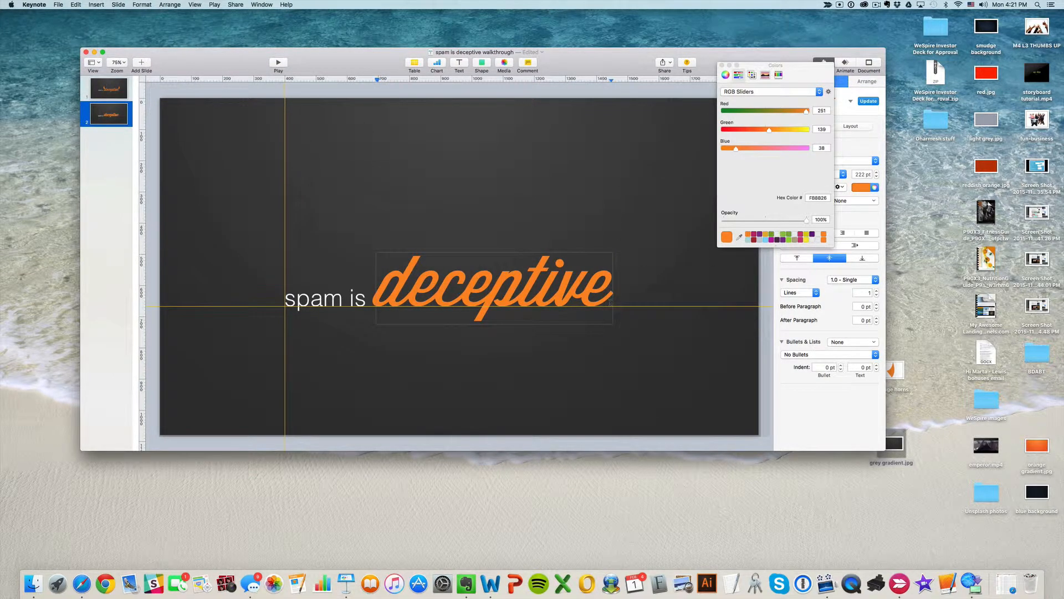
{"action": "type", "text": "."}
{"action": "left_click", "coordinate": [594, 148]}
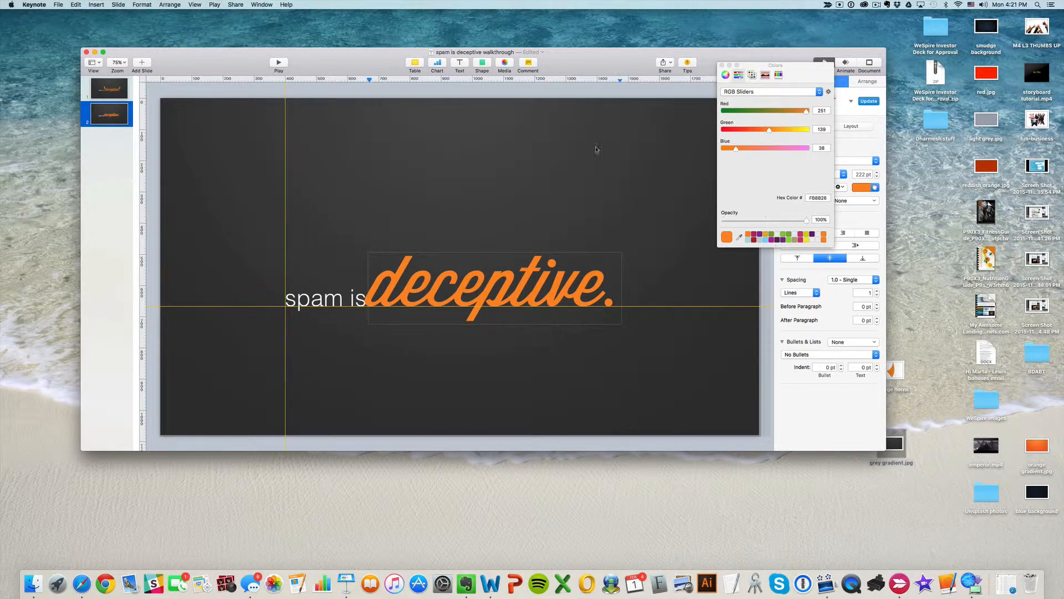
- Nudge the "deceptive." text box right until there is a word gap after "spam is"
{"action": "left_click", "coordinate": [618, 289]}
{"action": "key", "text": "Right"}
{"action": "key", "text": "Right"}
{"action": "key", "text": "Right"}
{"action": "key", "text": "Right"}
{"action": "key", "text": "Right"}
{"action": "key", "text": "Right"}
{"action": "key", "text": "Right"}
{"action": "key", "text": "Right"}
{"action": "key", "text": "Right"}
{"action": "key", "text": "Right"}
{"action": "key", "text": "Right"}
{"action": "key", "text": "Right"}
{"action": "key", "text": "Right"}
{"action": "key", "text": "Right"}
{"action": "key", "text": "Right"}
{"action": "key", "text": "Right"}
{"action": "key", "text": "Right"}
{"action": "key", "text": "Right"}
{"action": "key", "text": "Right"}
{"action": "key", "text": "Right"}
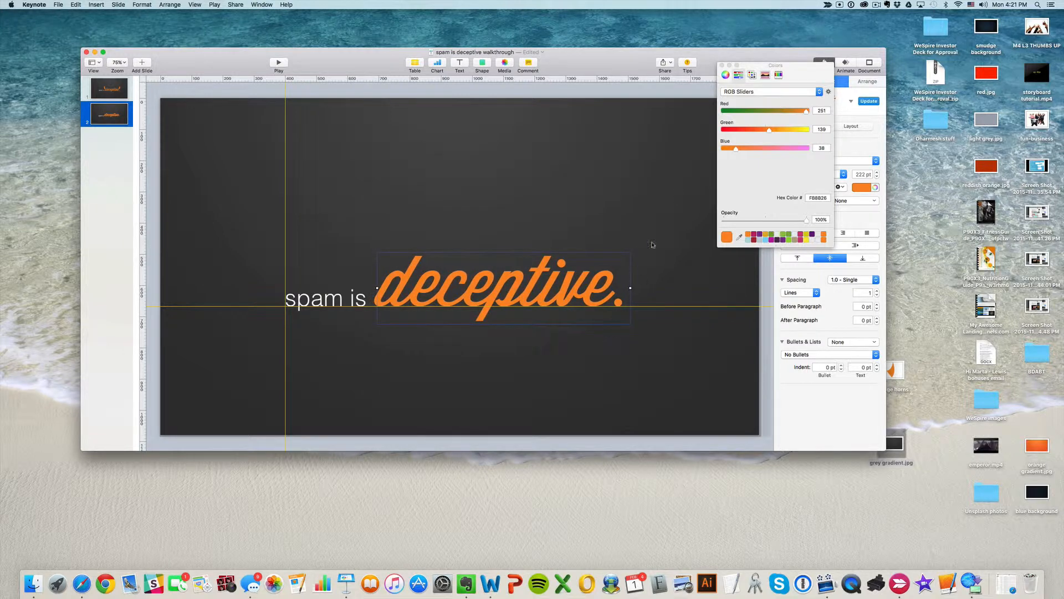
- Check the horns on the first slide and add the orange horn image from the desktop to the second slide
{"action": "left_click_drag", "start_coordinate": [755, 66], "coordinate": [868, 76]}
{"action": "left_click", "coordinate": [126, 98]}
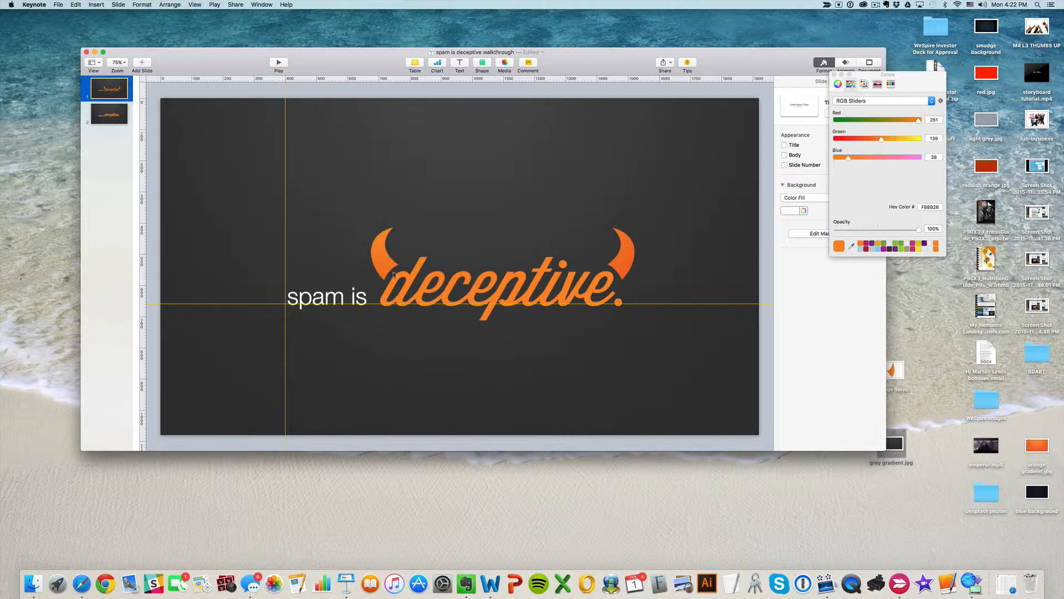
{"action": "left_click", "coordinate": [113, 114]}
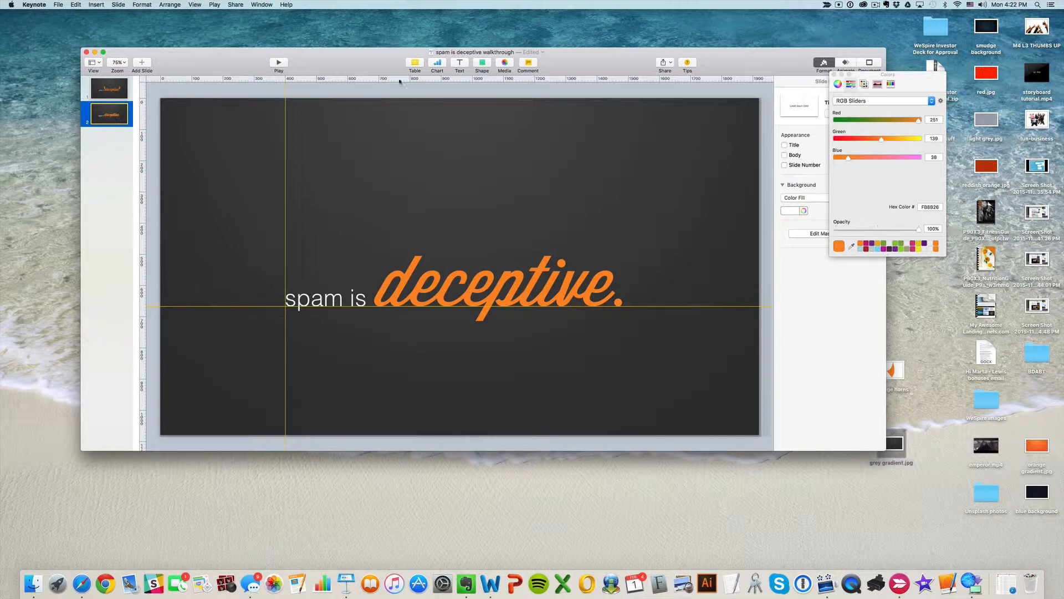
{"action": "mouse_move", "coordinate": [367, 61]}
{"action": "left_mouse_down"}
{"action": "mouse_move", "coordinate": [367, 83]}
{"action": "mouse_move", "coordinate": [360, 63]}
{"action": "left_mouse_up"}
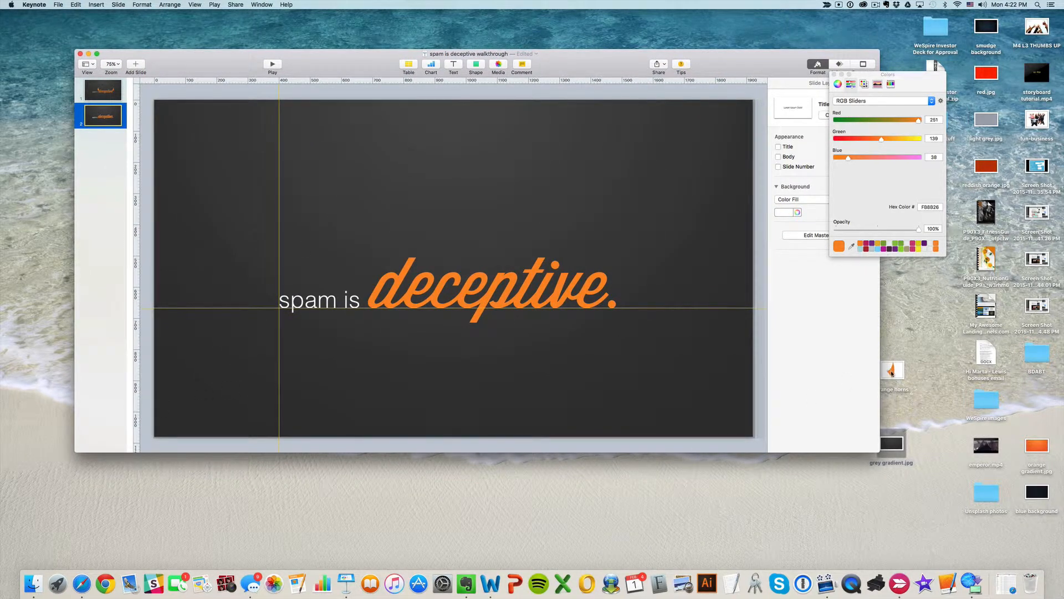
{"action": "left_click_drag", "start_coordinate": [892, 371], "coordinate": [535, 256]}
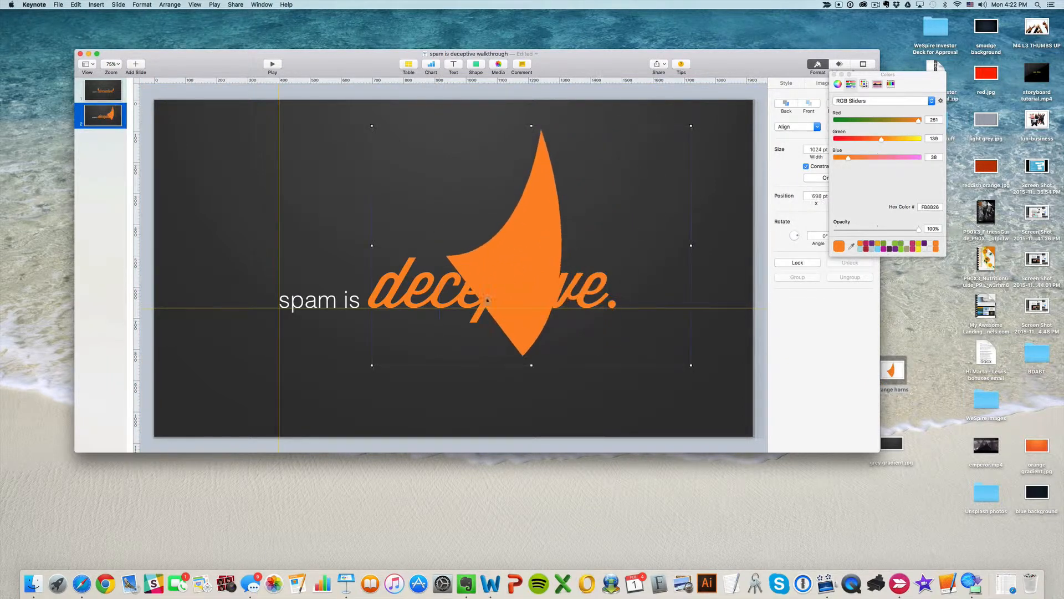
- Scale the horn image down proportionally to 482 × 362 pt above the end of "deceptive." and move the colour window aside
{"action": "left_click_drag", "start_coordinate": [372, 365], "coordinate": [518, 255]}
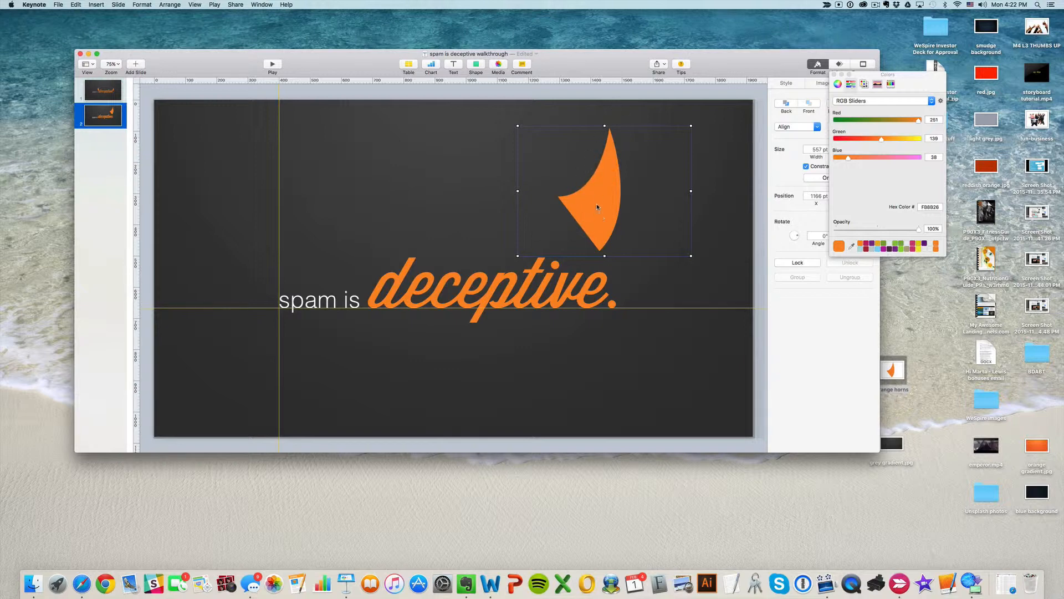
{"action": "mouse_move", "coordinate": [604, 208]}
{"action": "left_mouse_down"}
{"action": "mouse_move", "coordinate": [641, 222]}
{"action": "mouse_move", "coordinate": [617, 176]}
{"action": "mouse_move", "coordinate": [603, 191]}
{"action": "left_mouse_up"}
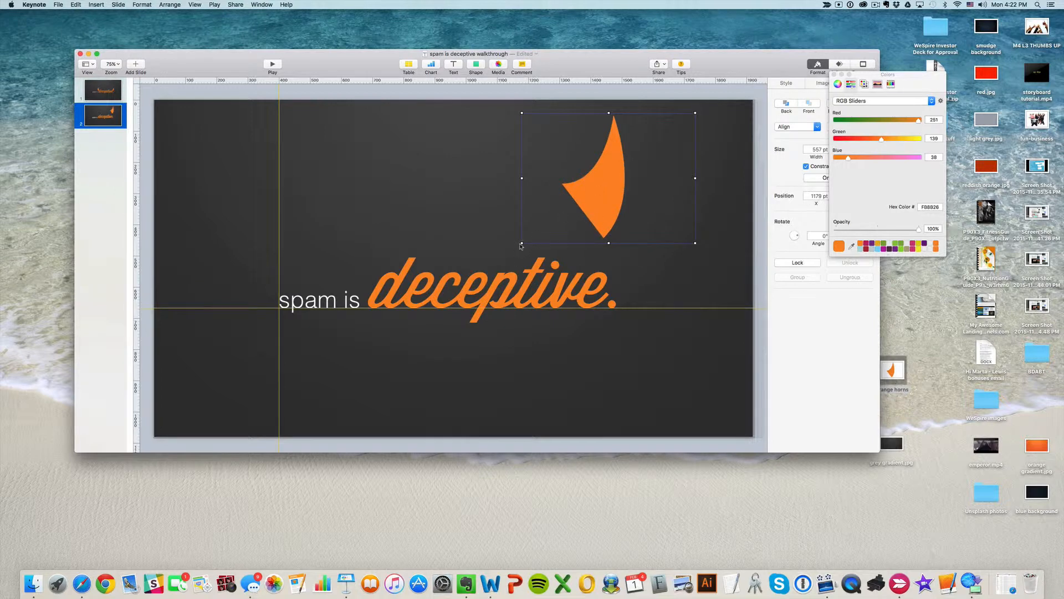
{"action": "left_click_drag", "start_coordinate": [522, 242], "coordinate": [545, 225]}
{"action": "left_click_drag", "start_coordinate": [879, 76], "coordinate": [1024, 97]}
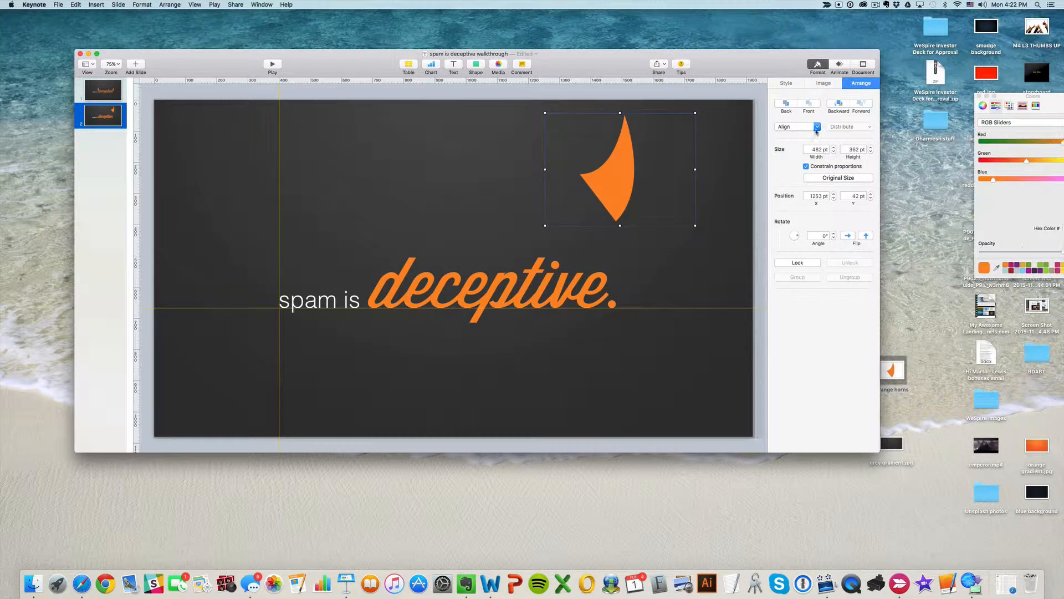
- Move the horn to the end of "deceptive." and, with proportions unconstrained, squash it to 341 × 252 pt
{"action": "left_click_drag", "start_coordinate": [619, 176], "coordinate": [639, 246]}
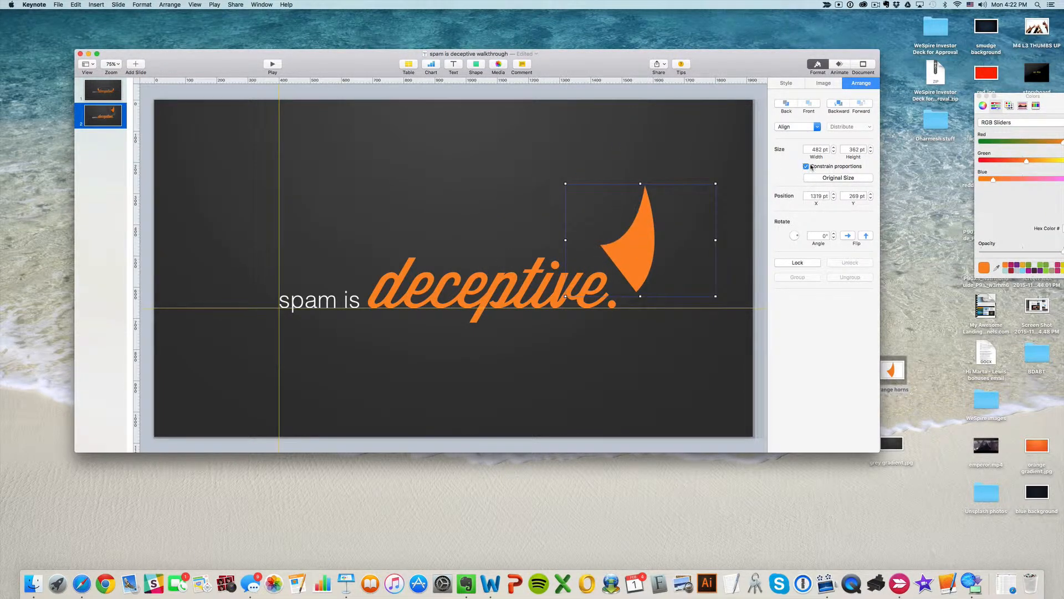
{"action": "left_click", "coordinate": [806, 166]}
{"action": "left_click_drag", "start_coordinate": [714, 241], "coordinate": [693, 241]}
{"action": "left_click_drag", "start_coordinate": [629, 183], "coordinate": [629, 196]}
{"action": "left_click_drag", "start_coordinate": [566, 247], "coordinate": [587, 250]}
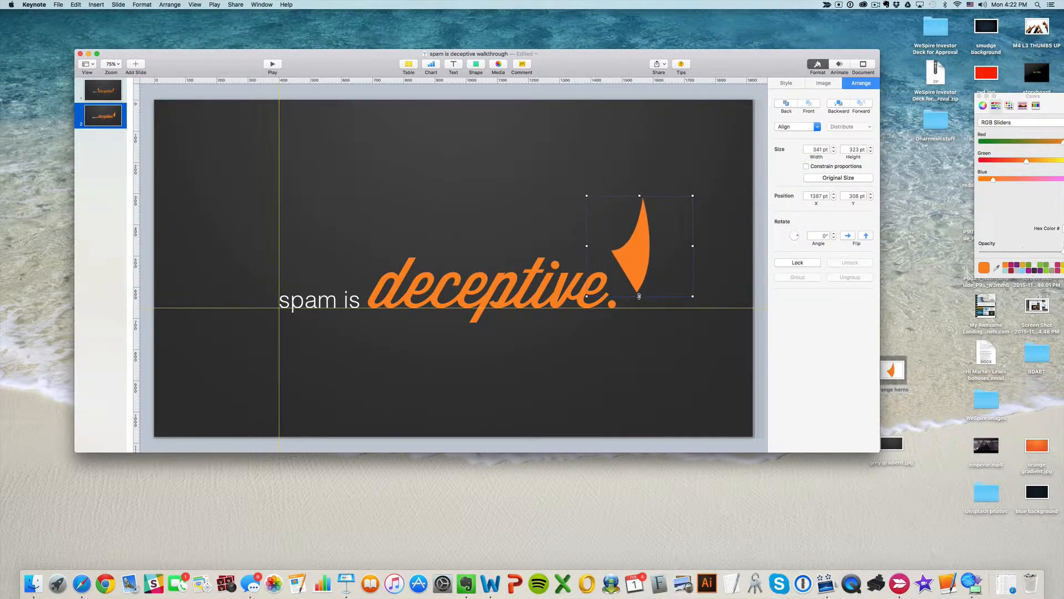
{"action": "left_click_drag", "start_coordinate": [639, 296], "coordinate": [634, 268]}
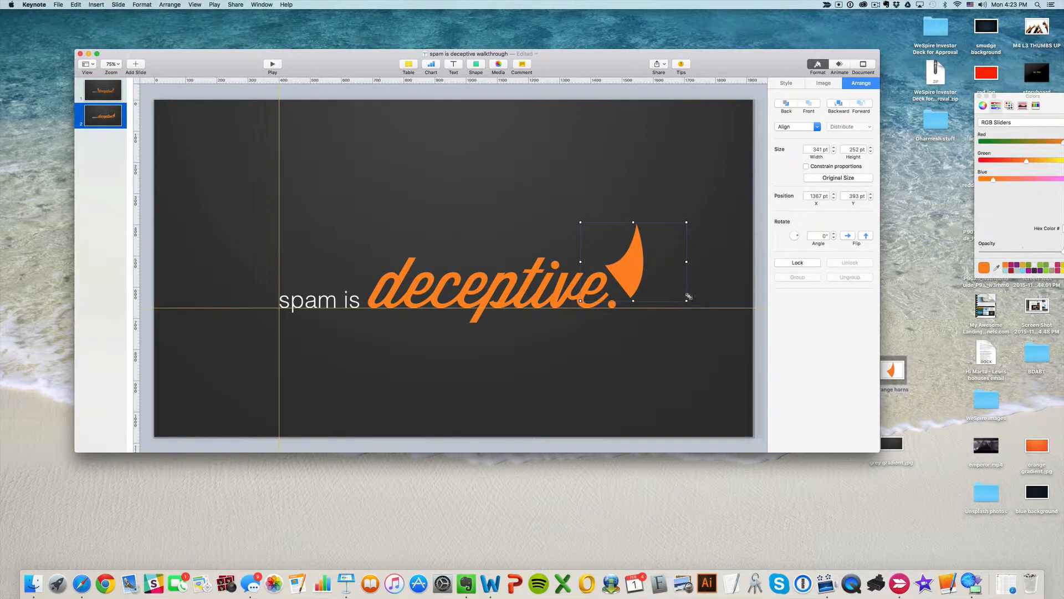
- Constrain the horn's proportions again and scale it down to 203 × 150 pt just above the period
{"action": "left_click", "coordinate": [807, 166]}
{"action": "left_click_drag", "start_coordinate": [687, 301], "coordinate": [625, 273]}
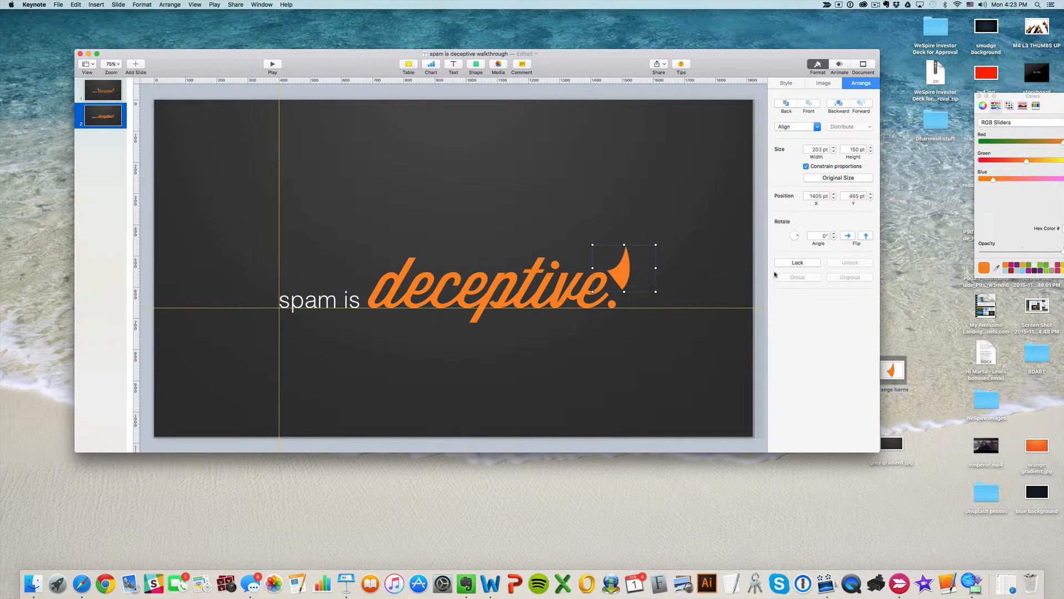
- Duplicate the horn, flip the copy horizontally and place it against the "d" of "deceptive."
{"action": "key", "text": "super+z"}
{"action": "left_click_drag", "start_coordinate": [628, 274], "coordinate": [638, 271]}
{"action": "left_click", "coordinate": [848, 235]}
{"action": "left_click_drag", "start_coordinate": [651, 274], "coordinate": [367, 269]}
{"action": "mouse_move", "coordinate": [574, 81]}
{"action": "left_mouse_down"}
{"action": "mouse_move", "coordinate": [573, 238]}
{"action": "mouse_move", "coordinate": [576, 83]}
{"action": "left_mouse_up"}
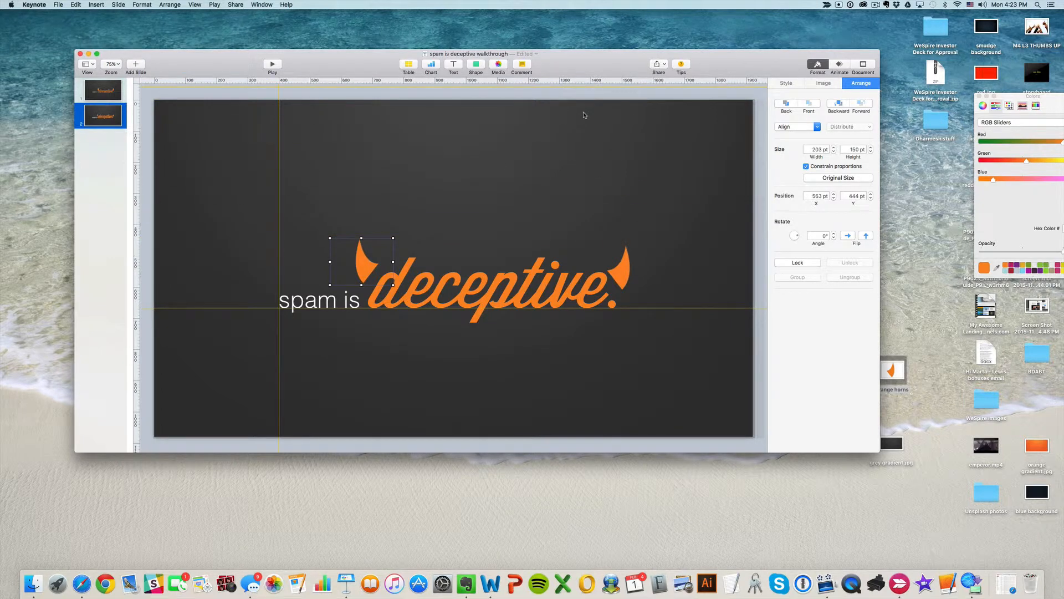
- Select both horns and align them along their bottom edges
{"action": "left_click", "coordinate": [622, 273], "text": "shift"}
{"action": "left_click", "coordinate": [171, 5]}
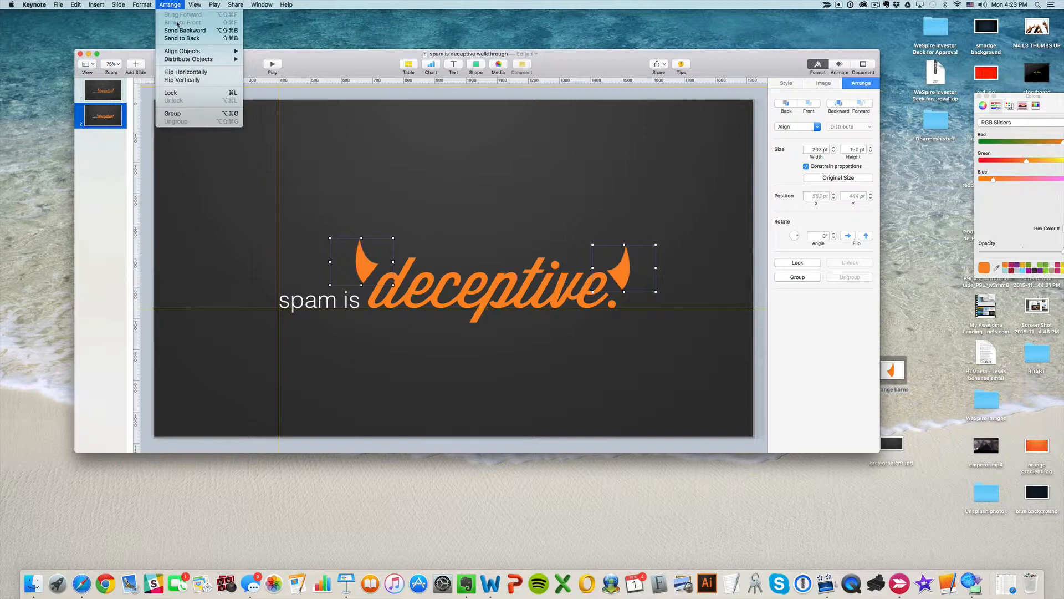
{"action": "mouse_move", "coordinate": [190, 53]}
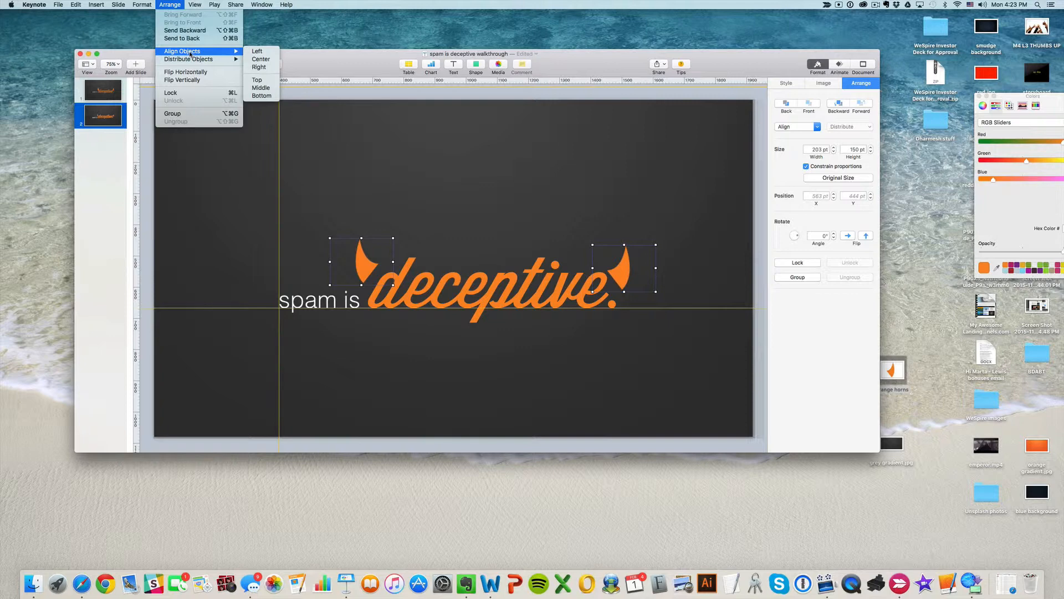
{"action": "left_click", "coordinate": [267, 97]}
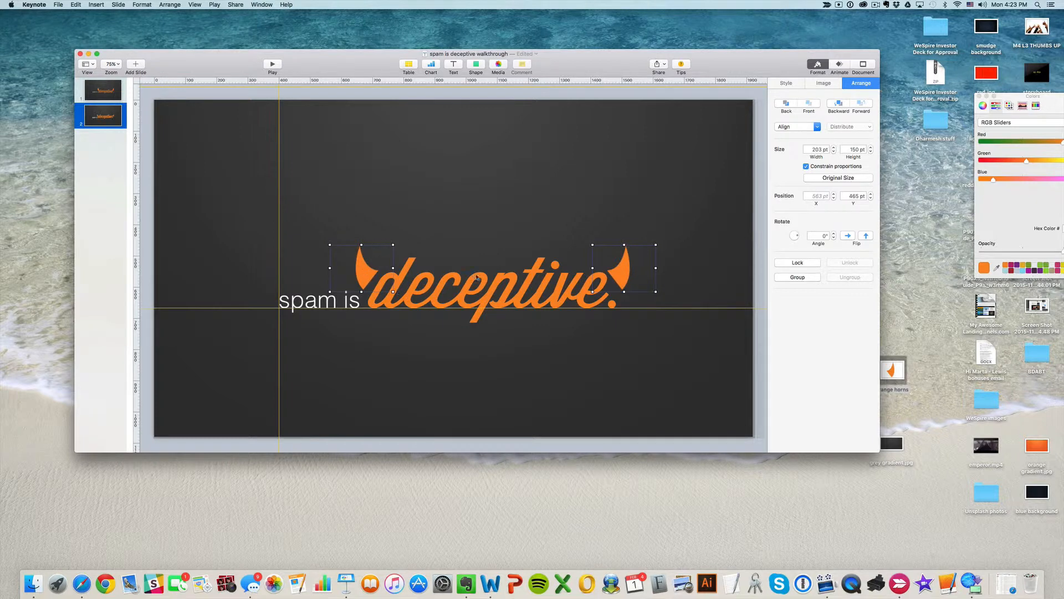
- Raise the horn near the period to about Y 354 pt and align the tops of both horns
{"action": "left_click", "coordinate": [819, 127]}
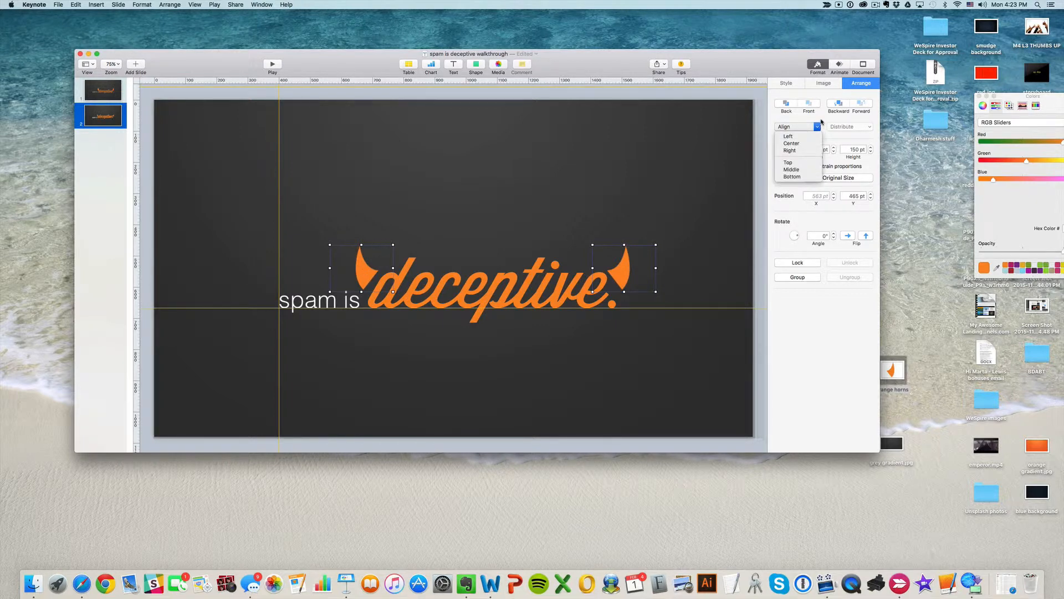
{"action": "left_click", "coordinate": [722, 147]}
{"action": "left_click", "coordinate": [696, 183]}
{"action": "left_click_drag", "start_coordinate": [624, 267], "coordinate": [624, 235]}
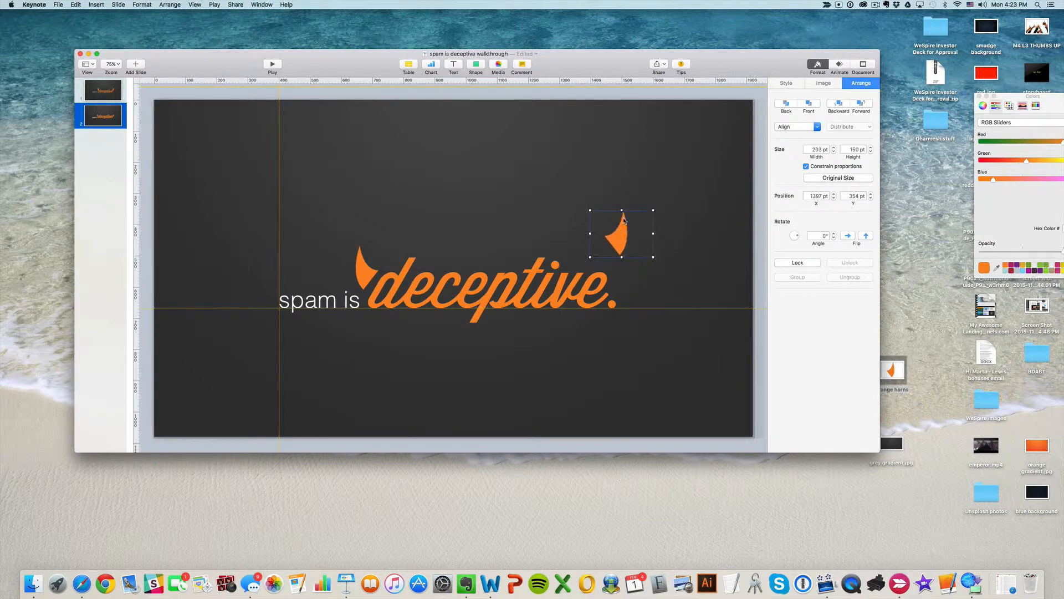
{"action": "left_click", "coordinate": [361, 275], "text": "shift"}
{"action": "left_click", "coordinate": [816, 128]}
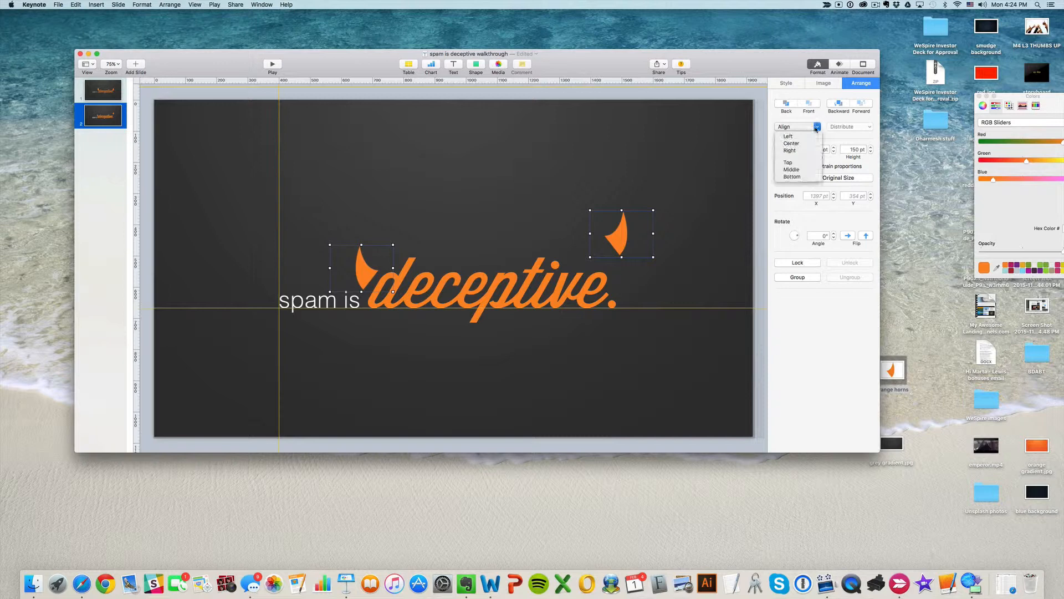
{"action": "left_click", "coordinate": [821, 163]}
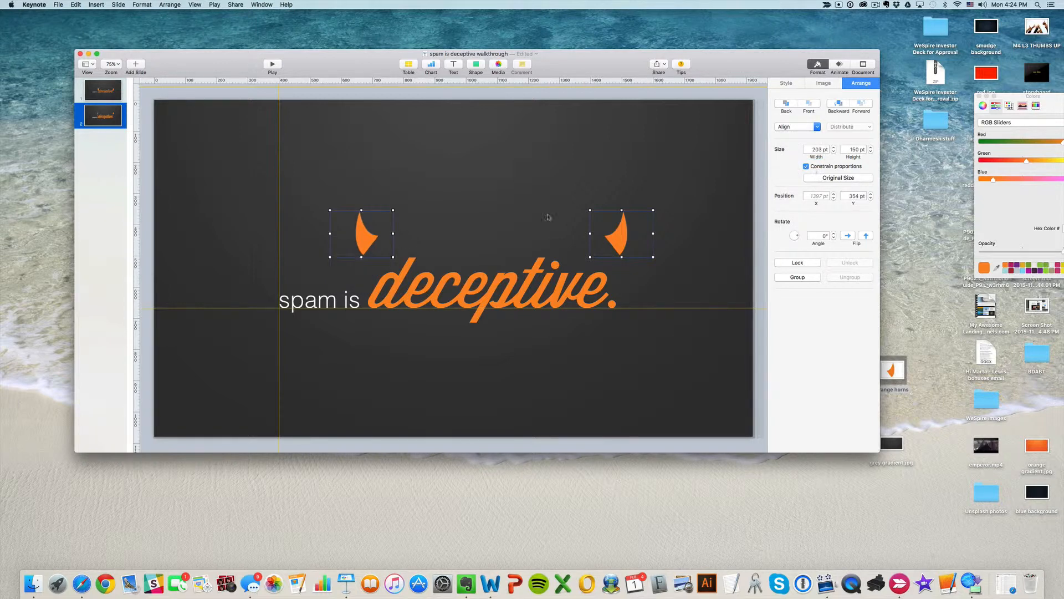
- Move both horns together back down onto the ends of "deceptive." at Y 465 pt
{"action": "left_click_drag", "start_coordinate": [621, 241], "coordinate": [622, 273]}
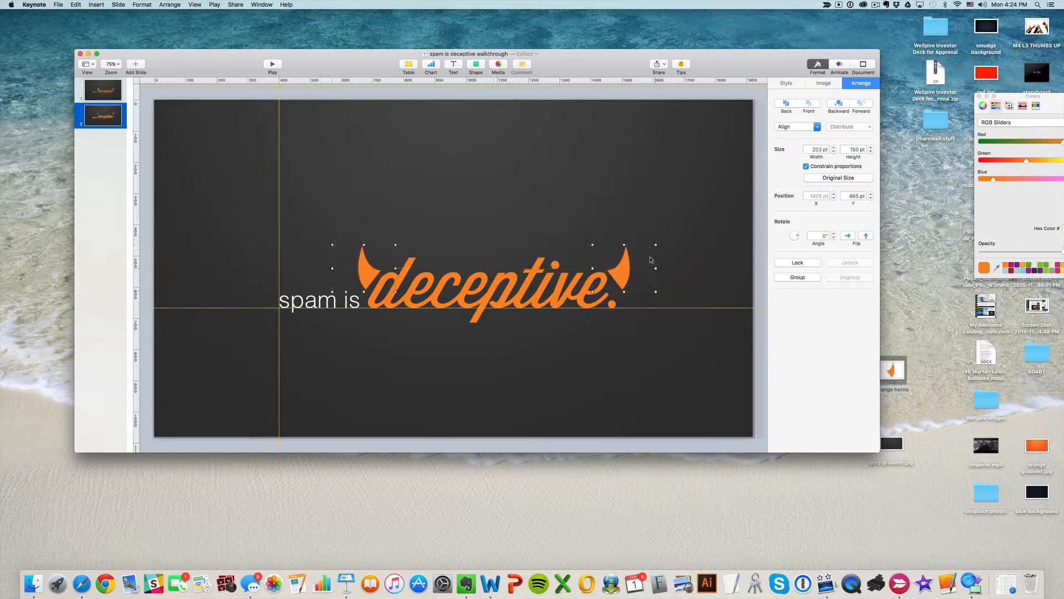
{"action": "left_click", "coordinate": [759, 187]}
- Select both horns with the word "deceptive." and nudge them together 12 pt to the right
{"action": "left_click", "coordinate": [370, 278]}
{"action": "left_click", "coordinate": [596, 284], "text": "shift"}
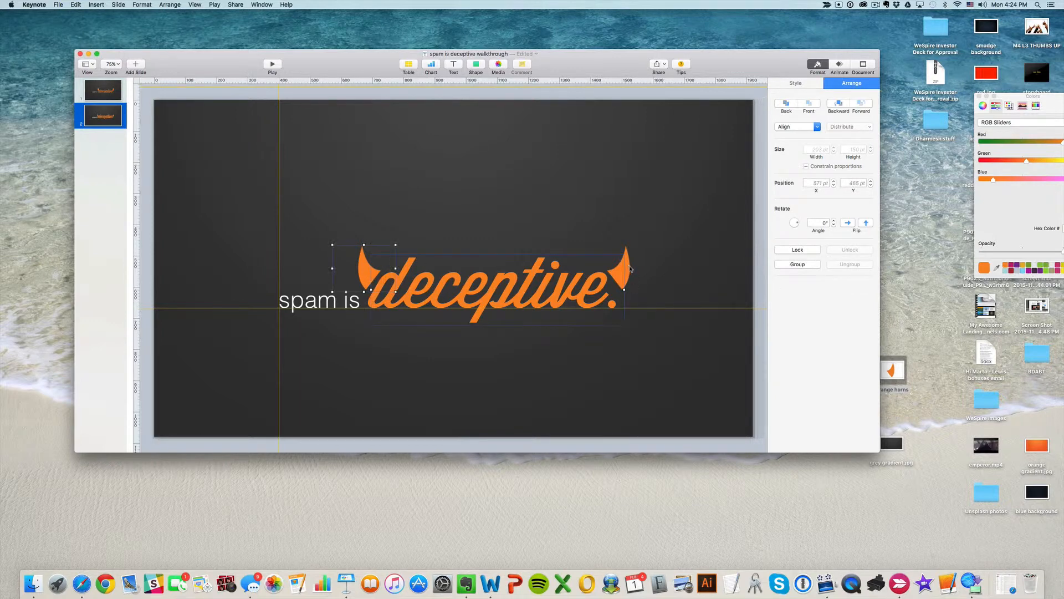
{"action": "key", "text": "Right"}
{"action": "key", "text": "Right"}
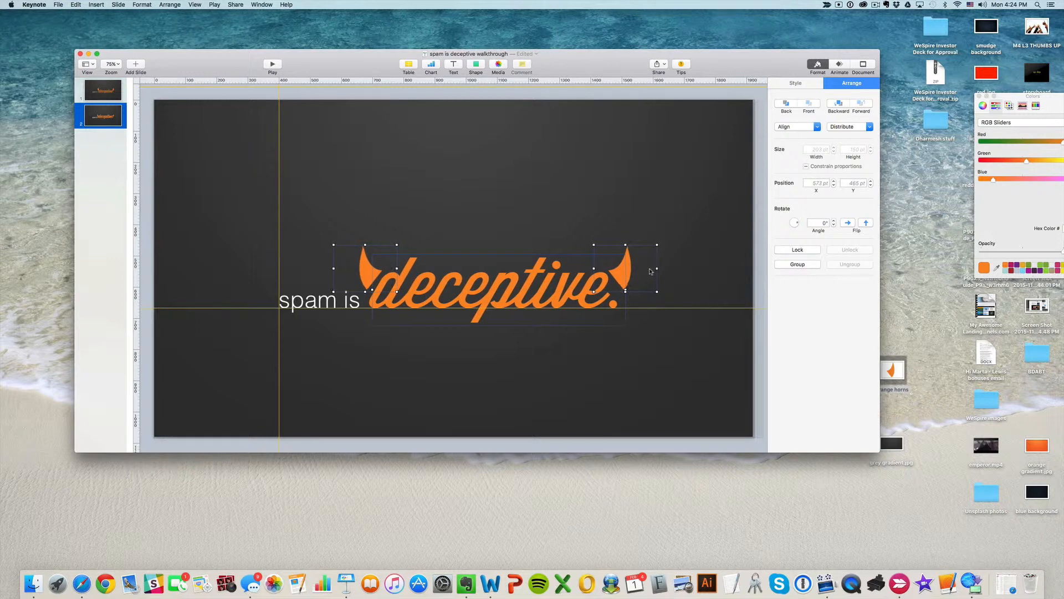
{"action": "key", "text": "Right"}
{"action": "key", "text": "Right"}
{"action": "key", "text": "Right"}
{"action": "key", "text": "Right"}
{"action": "key", "text": "Right"}
{"action": "key", "text": "Right"}
{"action": "key", "text": "Right"}
{"action": "key", "text": "Right"}
{"action": "key", "text": "Right"}
{"action": "key", "text": "Right"}
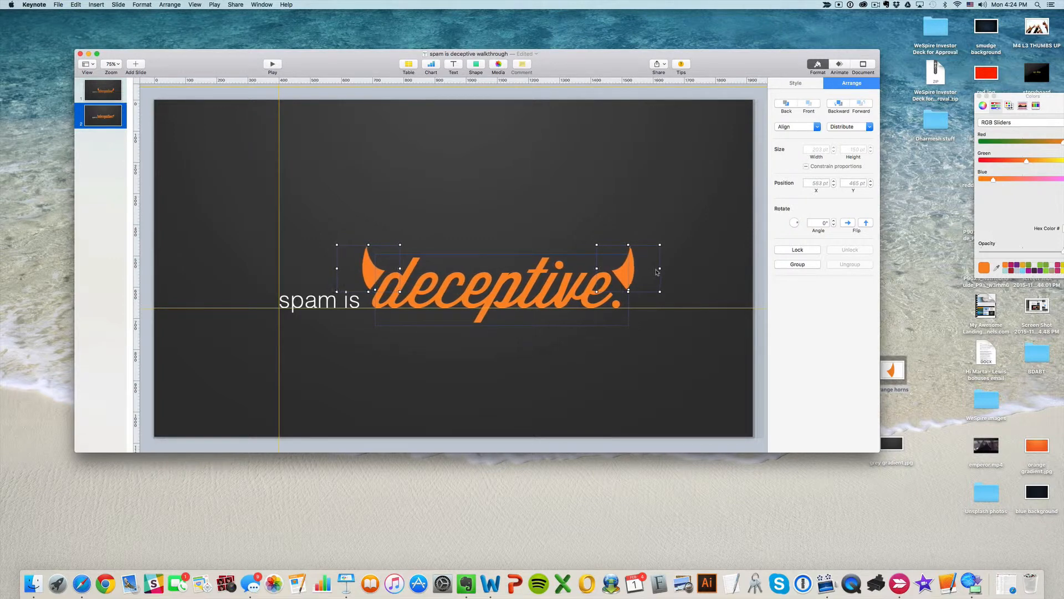
{"action": "left_click", "coordinate": [758, 265]}
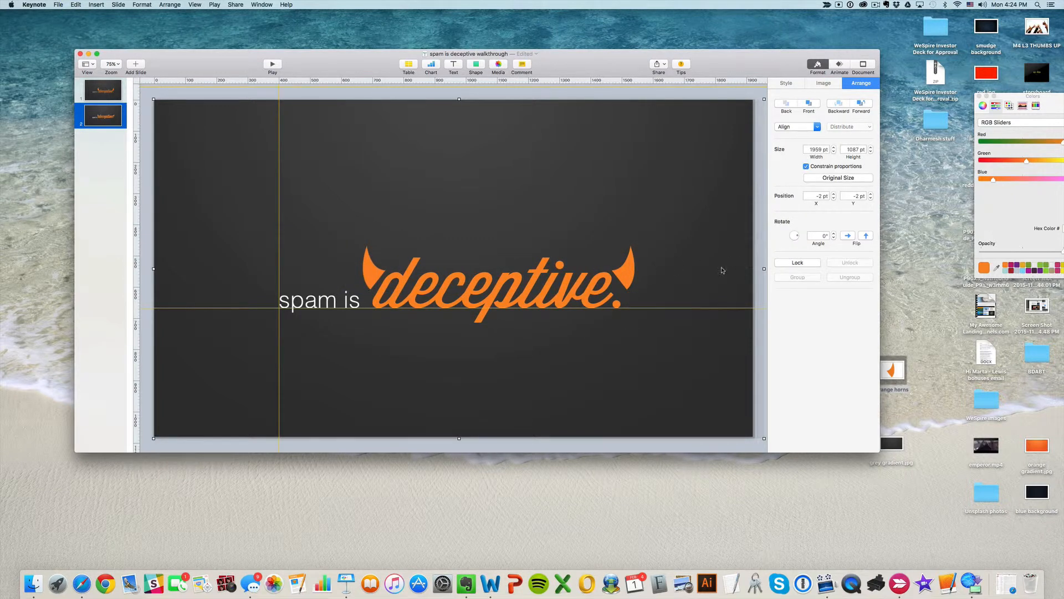
- Save the presentation and compare the original first slide with the recreated second slide
{"action": "key", "text": "super+s"}
{"action": "left_click", "coordinate": [110, 92]}
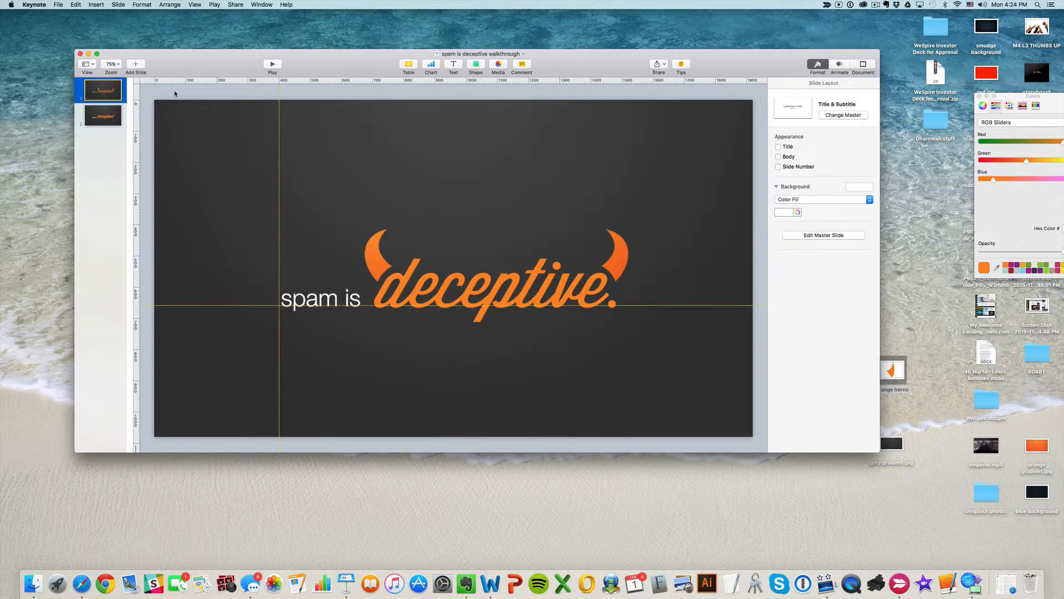
{"action": "key", "text": "Down"}
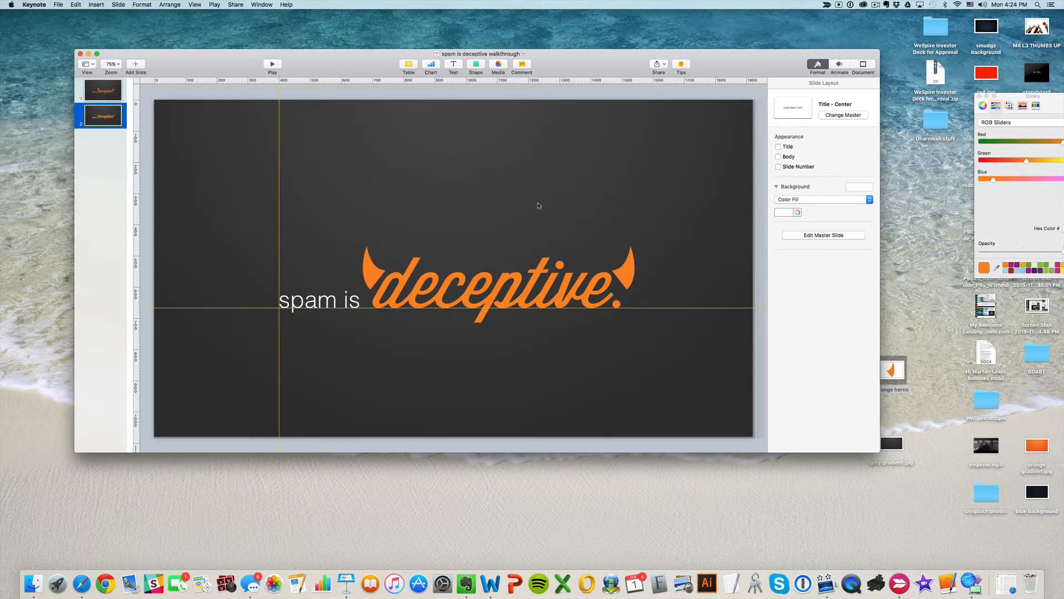
- Remove the vertical and horizontal alignment guides from the second slide
{"action": "left_click_drag", "start_coordinate": [280, 176], "coordinate": [133, 193]}
{"action": "left_click_drag", "start_coordinate": [230, 308], "coordinate": [256, 78]}
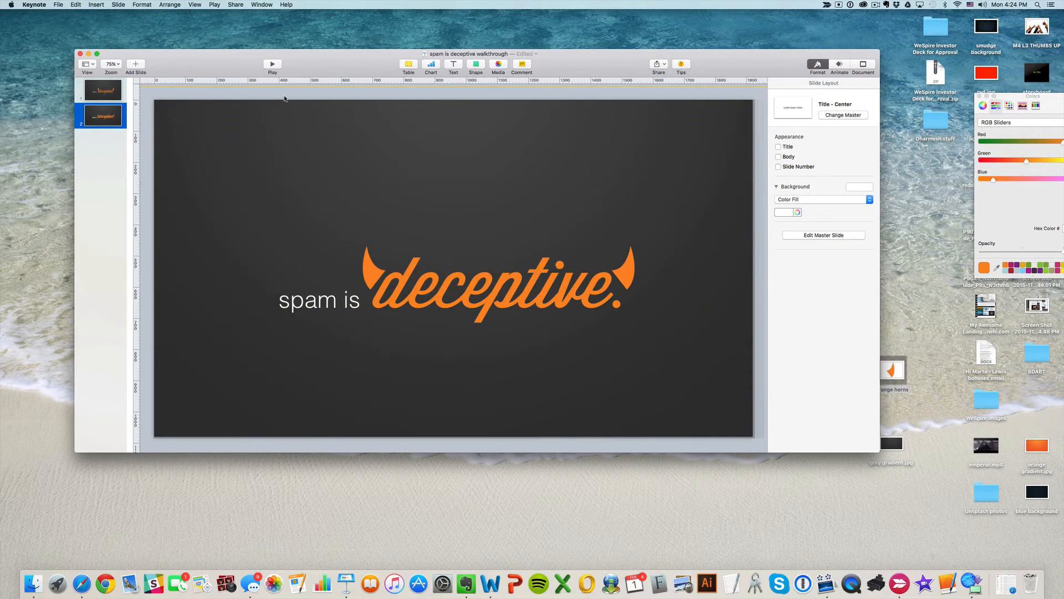